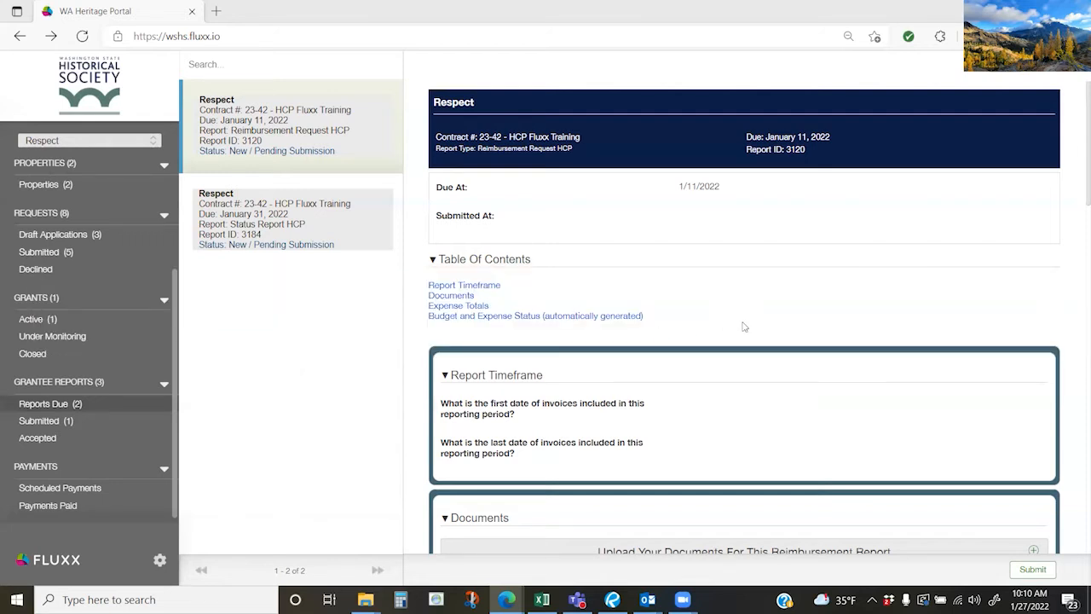
# Examine the reimbursement request report's sections and its requirements for the DocList, expense documentation, volunteer report and A-19 invoice voucher
pyautogui.scroll(-3, 743, 326)
pyautogui.scroll(3, 757, 285)
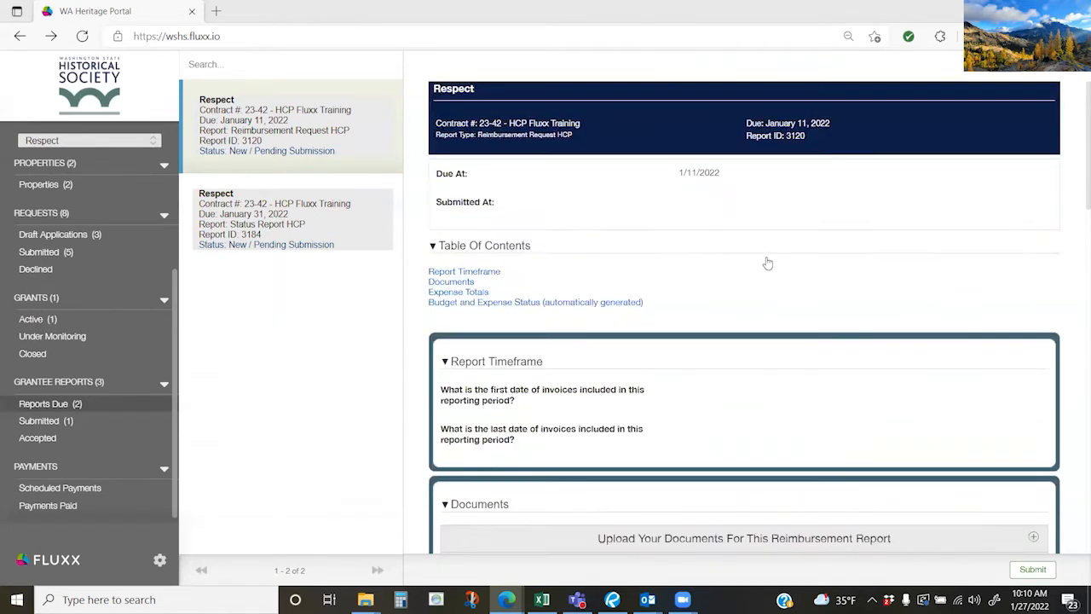
pyautogui.scroll(-7, 764, 256)
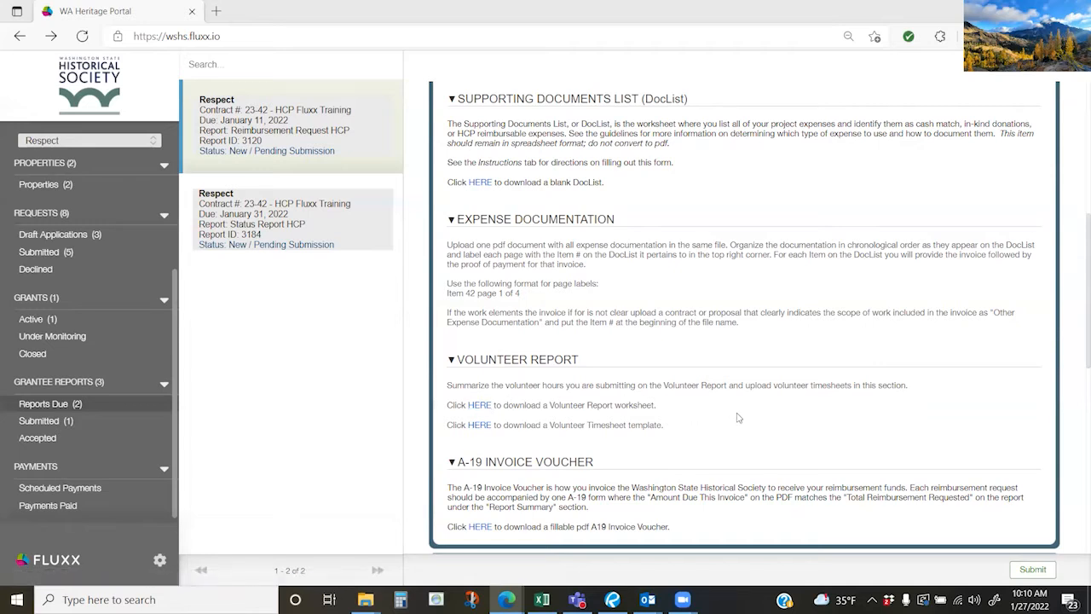
pyautogui.scroll(-1, 738, 418)
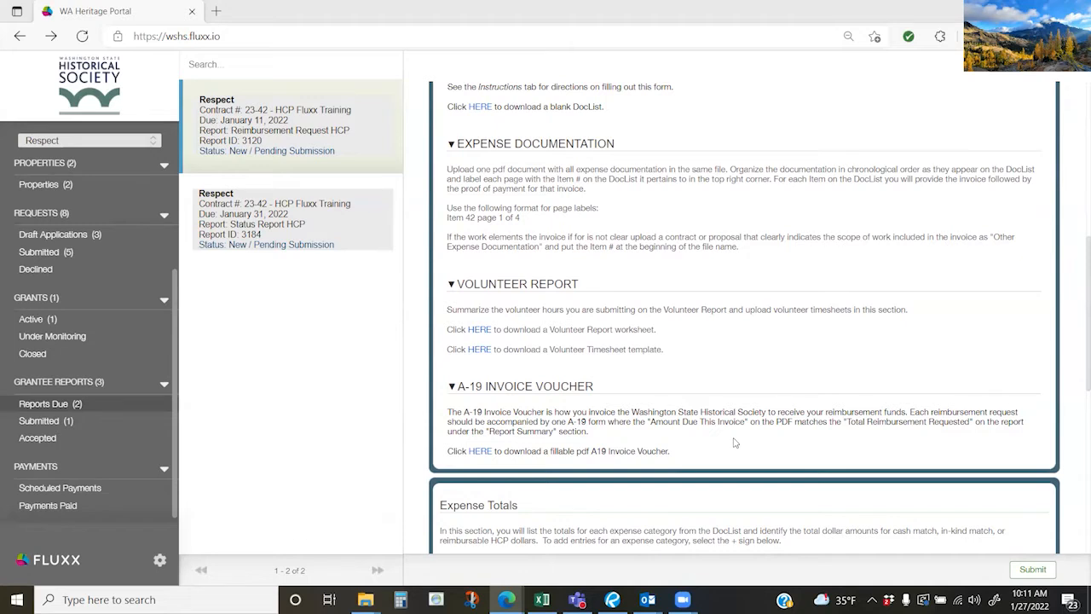
pyautogui.scroll(2, 735, 443)
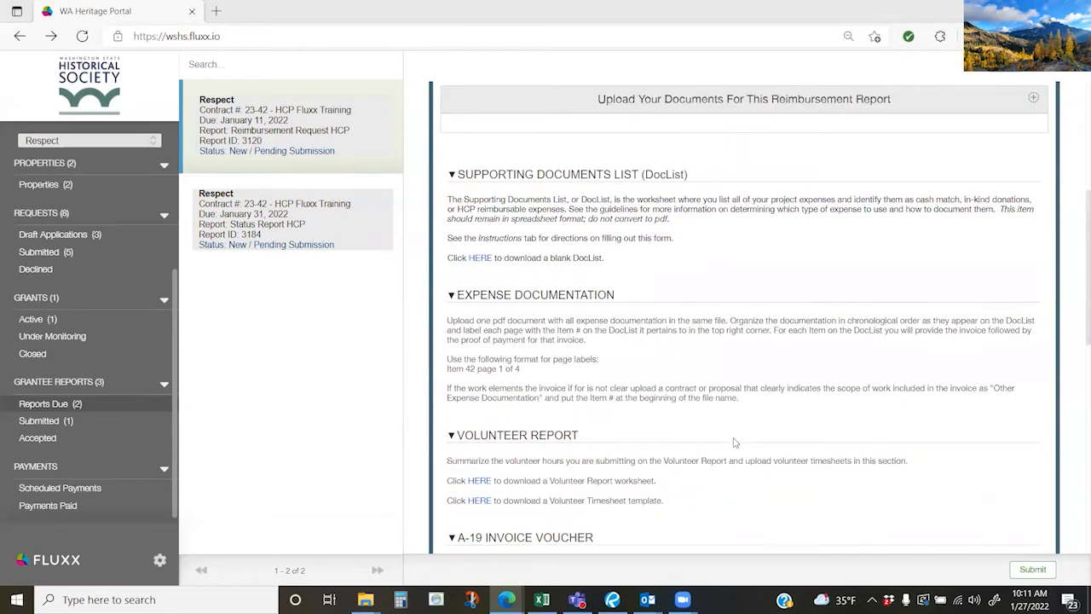
pyautogui.scroll(4, 735, 443)
pyautogui.scroll(2, 734, 442)
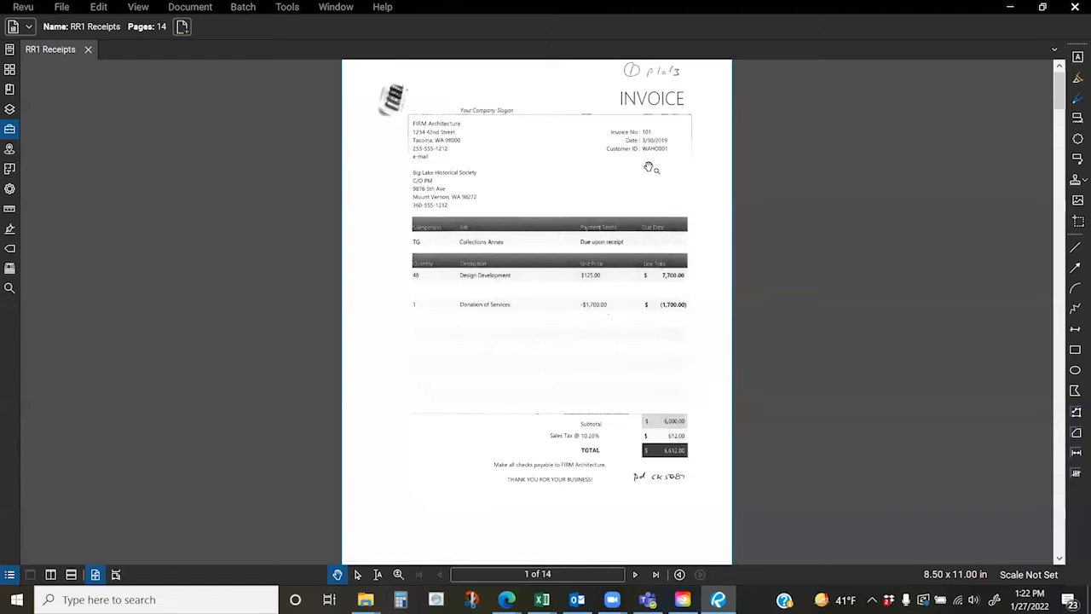
# Review the three item 1 pages in RR1 Receipts and switch to the RR1 DocList_0 workbook in Excel
pyautogui.click(635, 575)
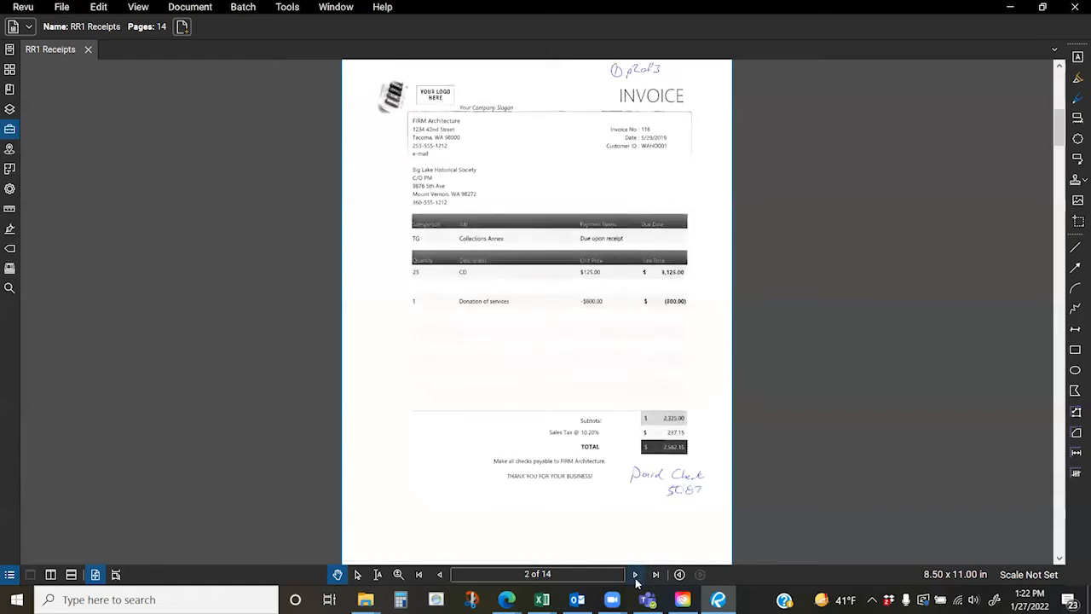
pyautogui.click(635, 575)
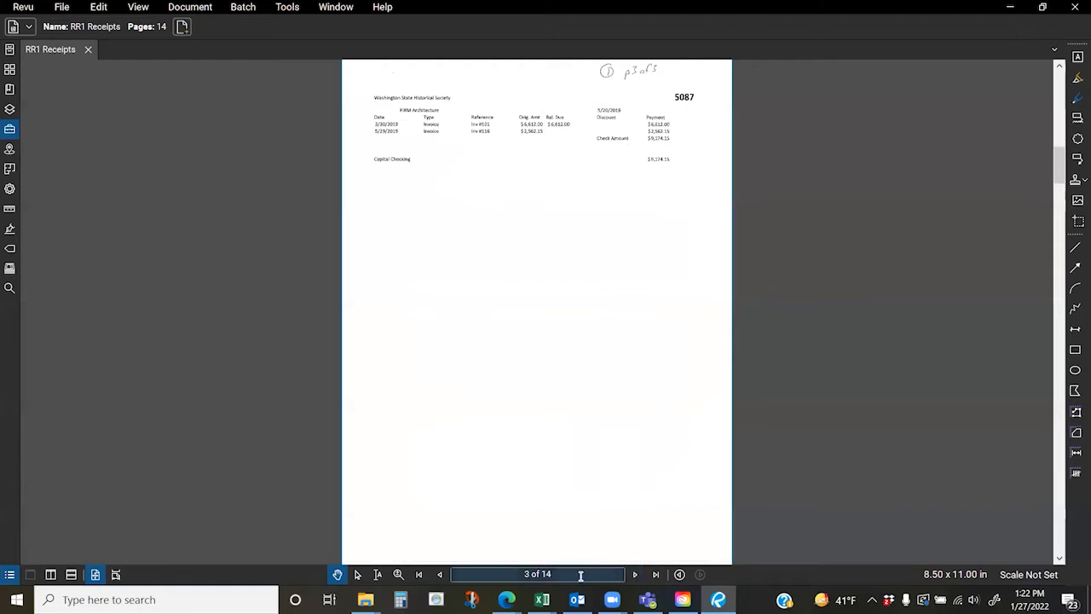
pyautogui.moveTo(542, 599)
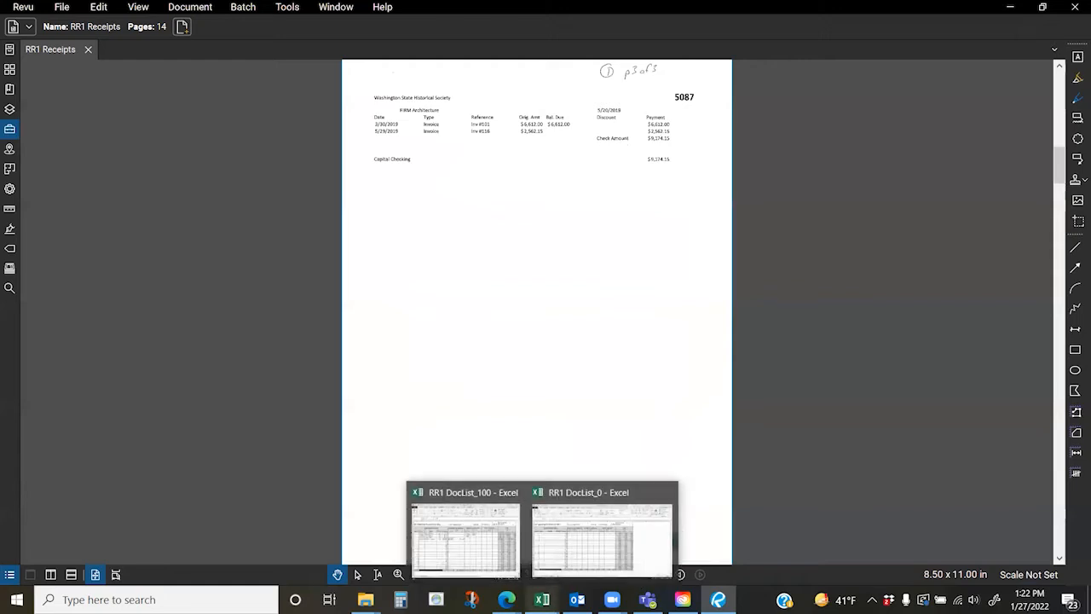
pyautogui.click(558, 561)
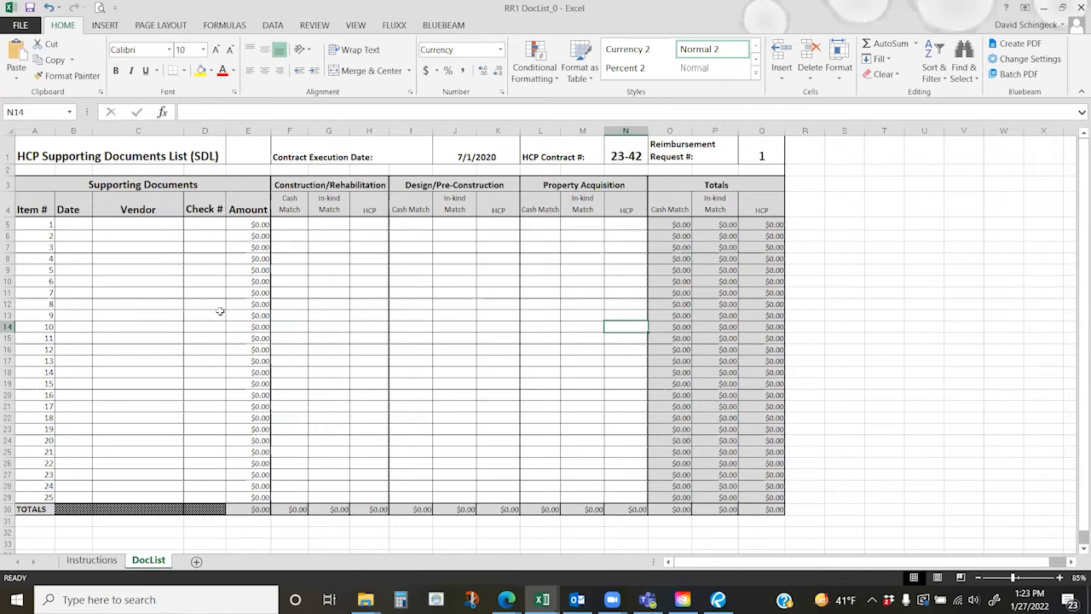
# For item 1 in the DocList, enter the date 1/30/2019, vendor FIRM Architecture and check number 5087
pyautogui.click(81, 225)
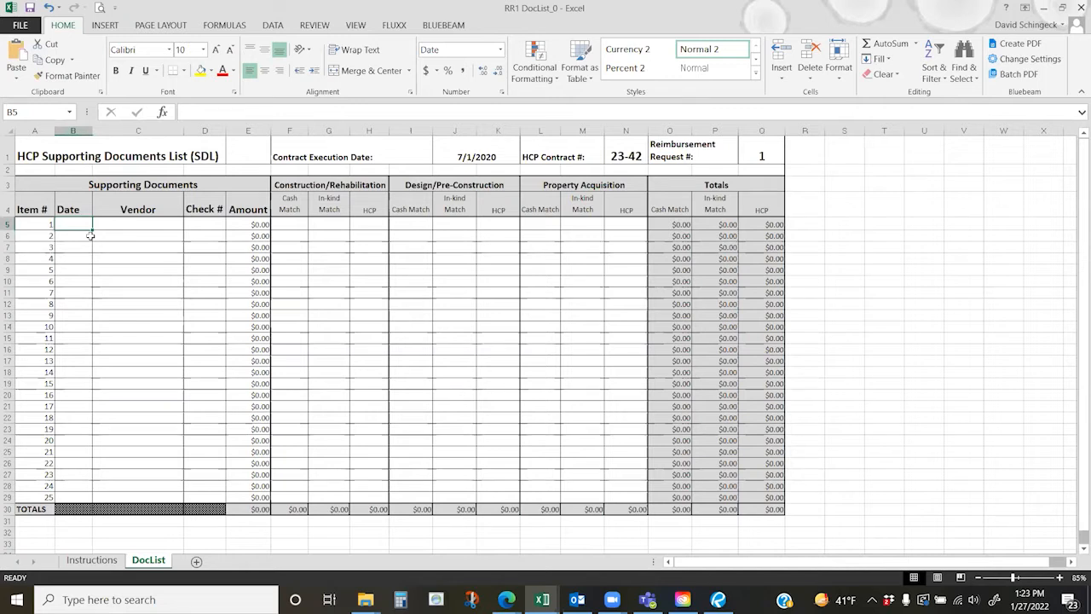
pyautogui.write('1/30/2019')
pyautogui.press('Tab')
pyautogui.write('F')
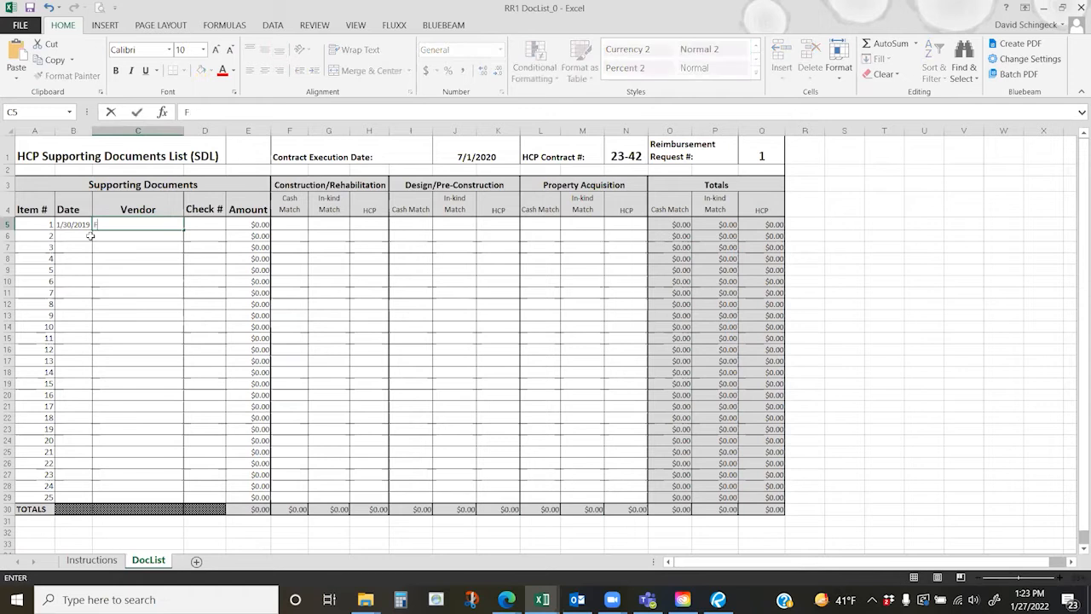
pyautogui.write('IRM Architecture')
pyautogui.press('Tab')
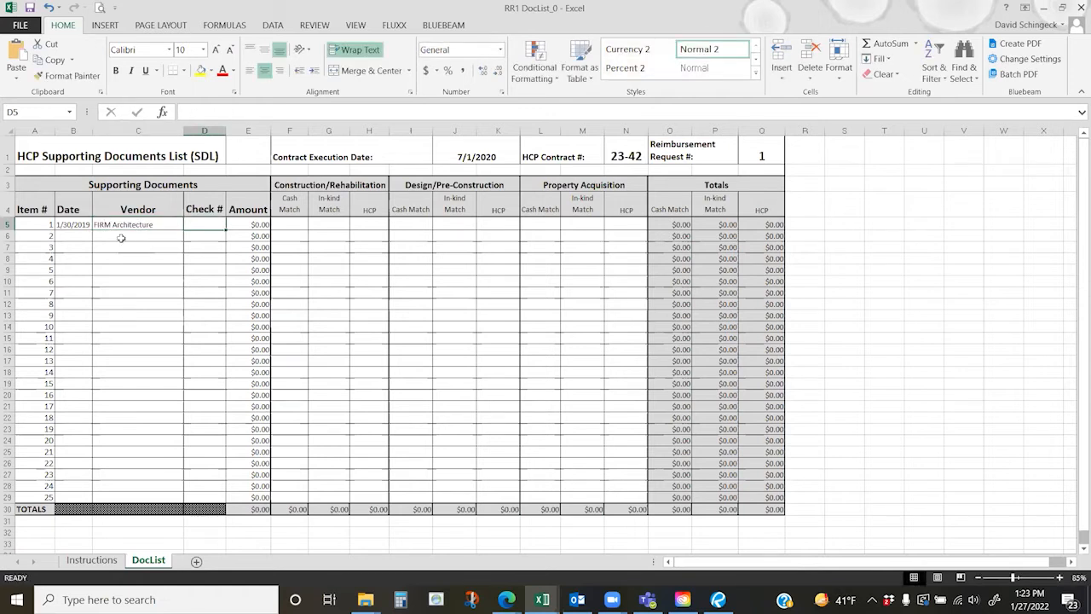
pyautogui.write('5037')
pyautogui.press('Tab')
pyautogui.press('Tab')
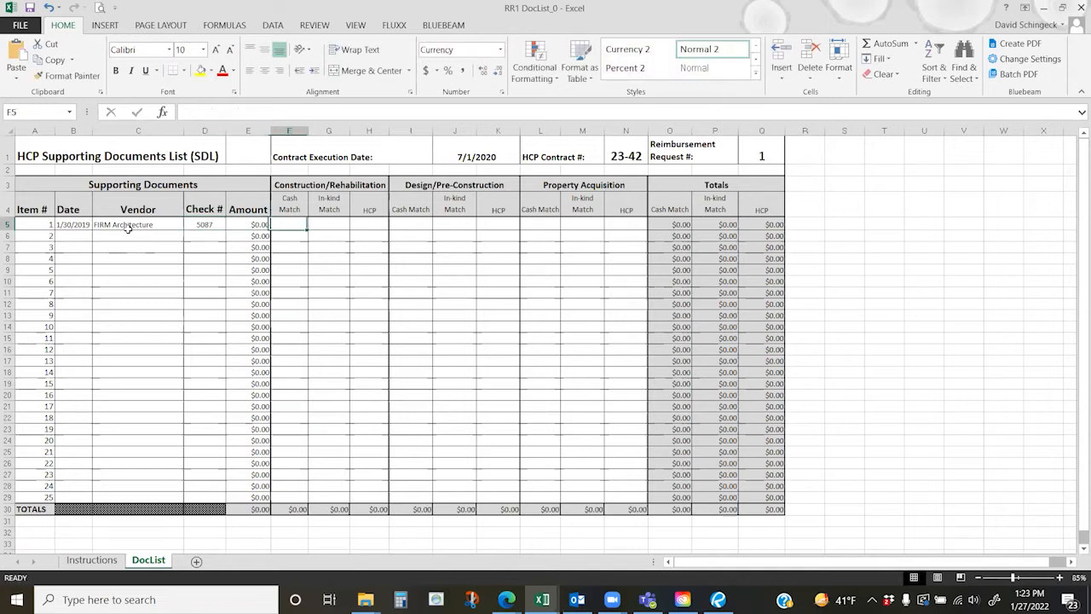
pyautogui.press('Left')
pyautogui.press('Right')
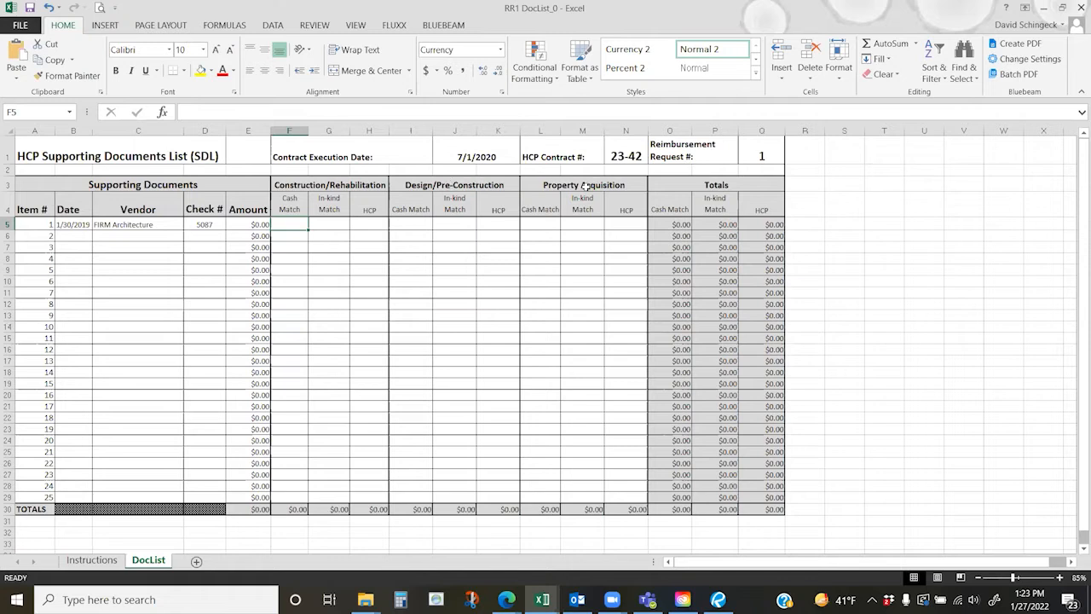
# Select item 1's Design/Pre-Construction Cash Match cell and return to the first invoice page of RR1 Receipts in Revu
pyautogui.click(413, 223)
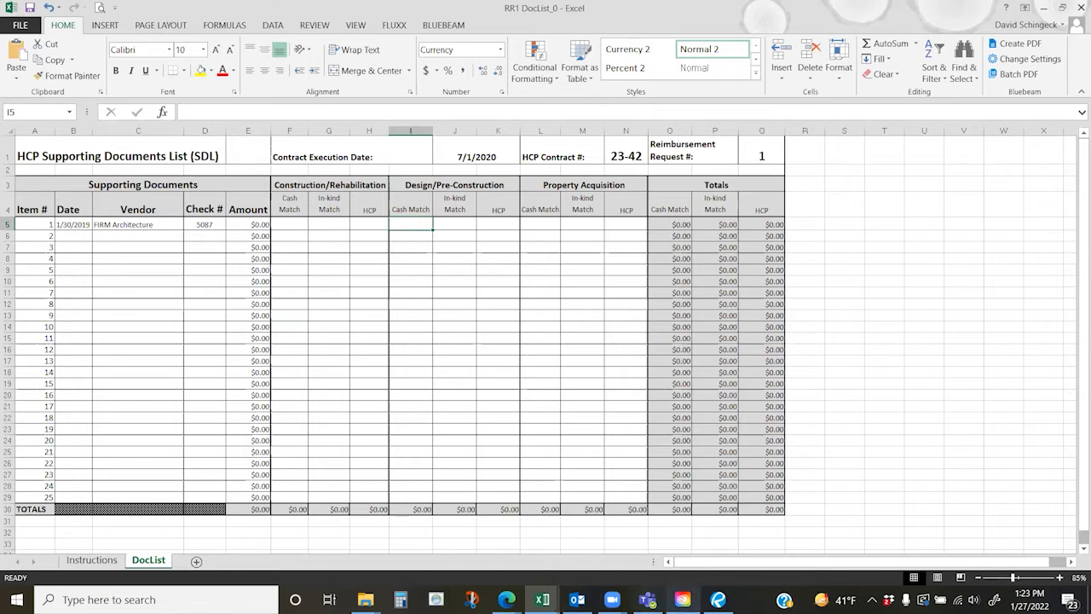
pyautogui.click(718, 599)
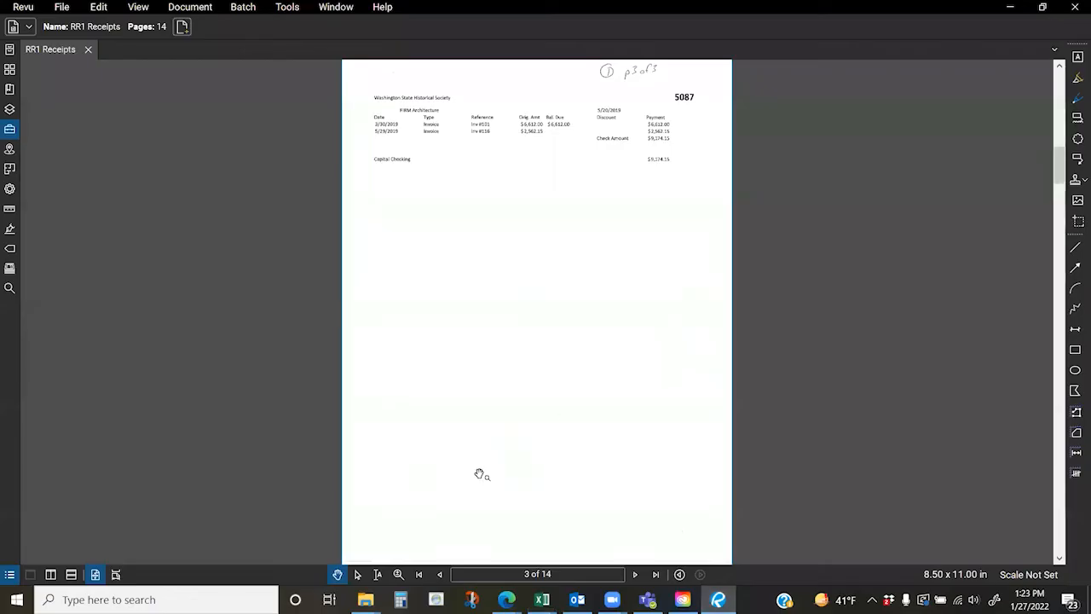
pyautogui.click(440, 575)
pyautogui.click(441, 575)
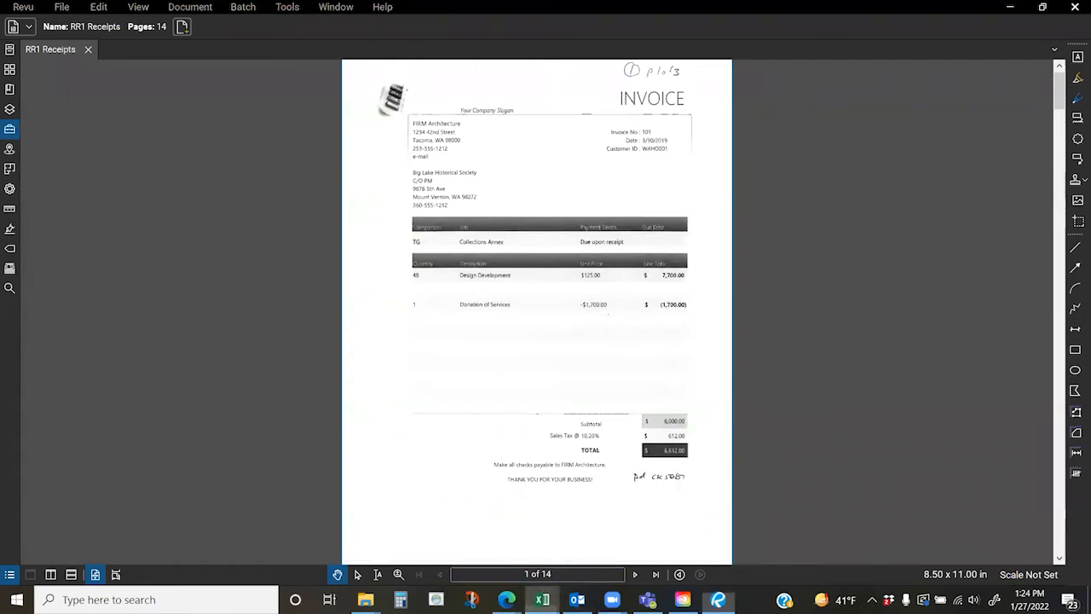
# In RR1 DocList_0 in Excel, enter 6612 as item 1's Design/Pre-Construction cash match and 1700 as its in-kind match
pyautogui.moveTo(539, 593)
pyautogui.click(558, 564)
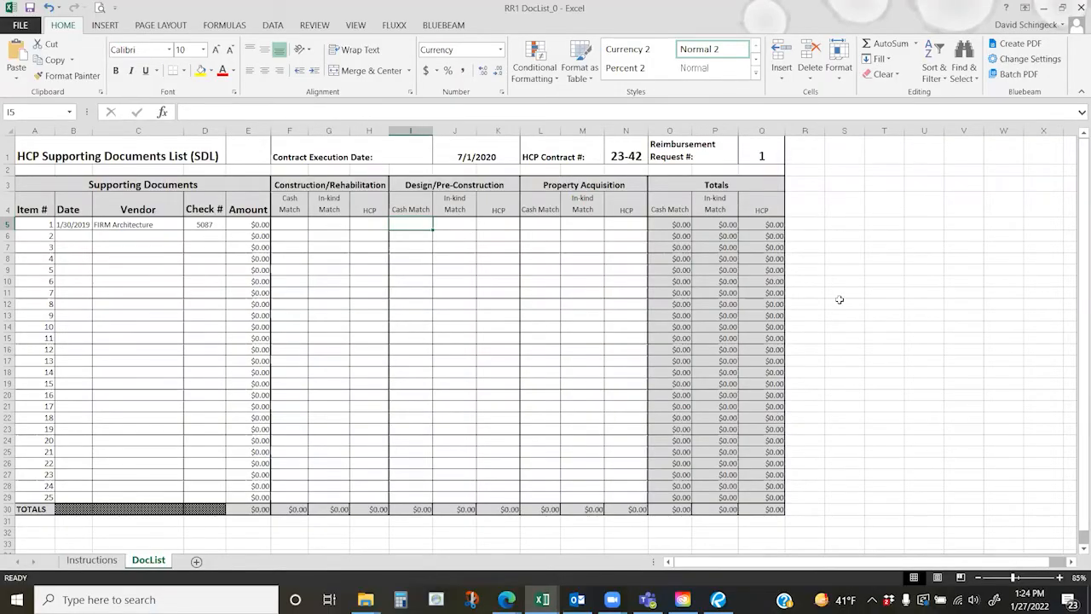
pyautogui.write('6612')
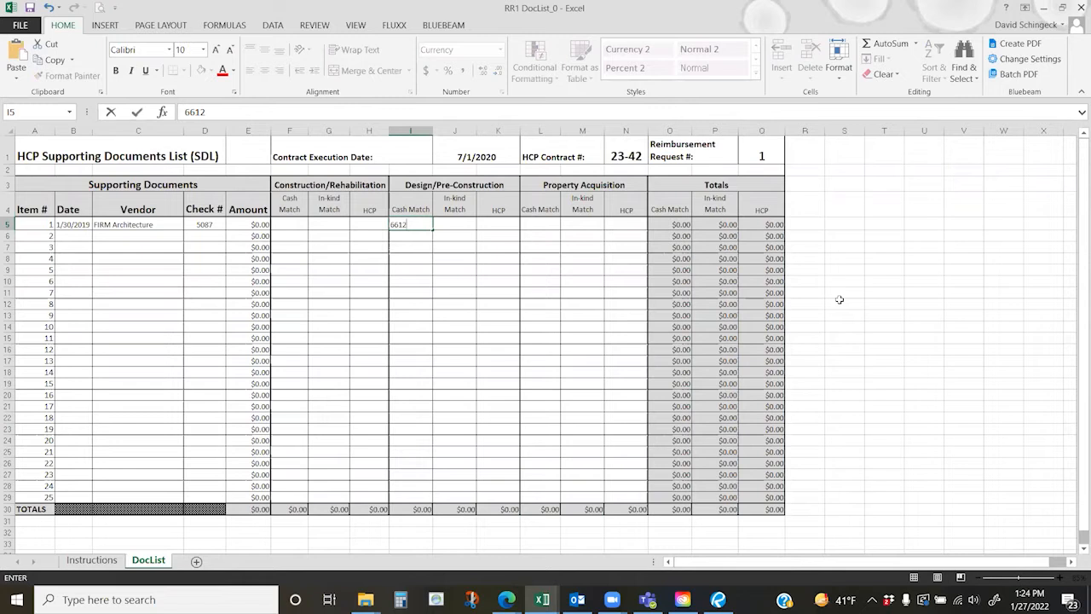
pyautogui.press('Tab')
pyautogui.write('1700')
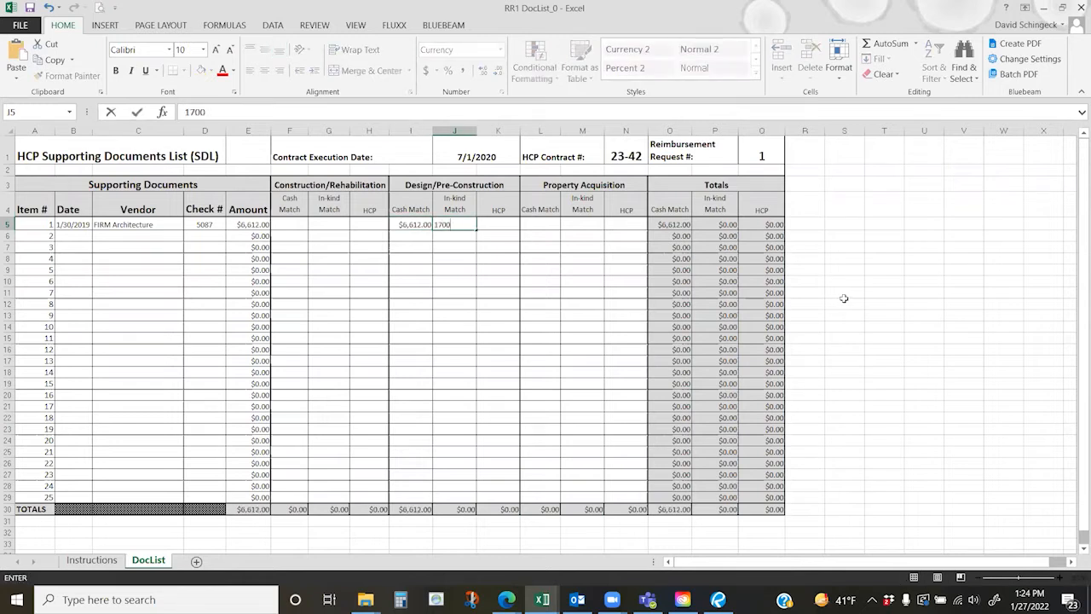
pyautogui.press('Return')
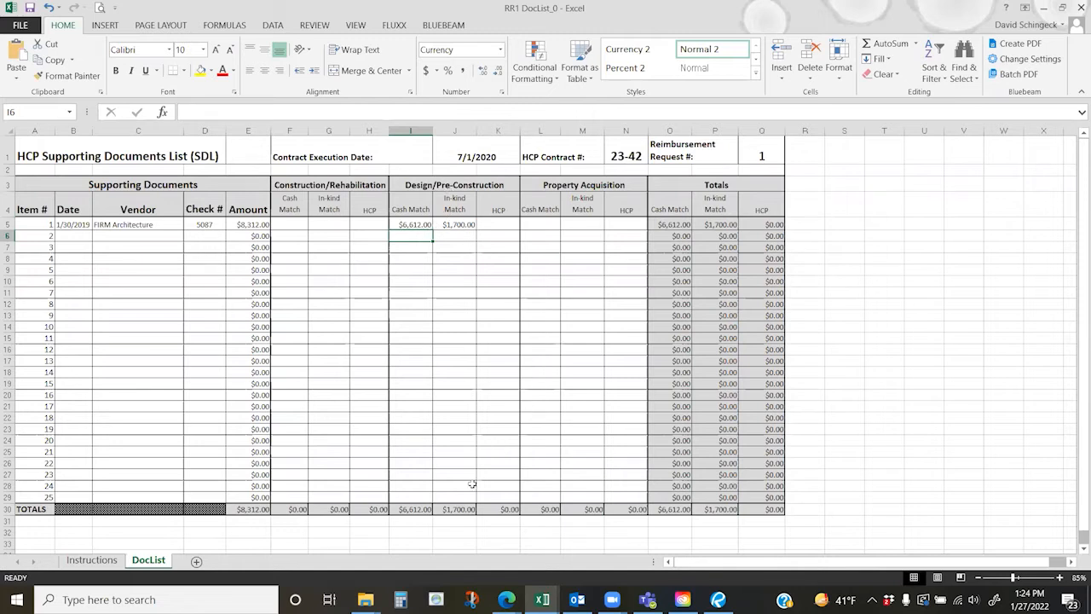
# Switch to Revu and review the remaining invoices and payment records in RR1 Receipts through page 14
pyautogui.click(718, 599)
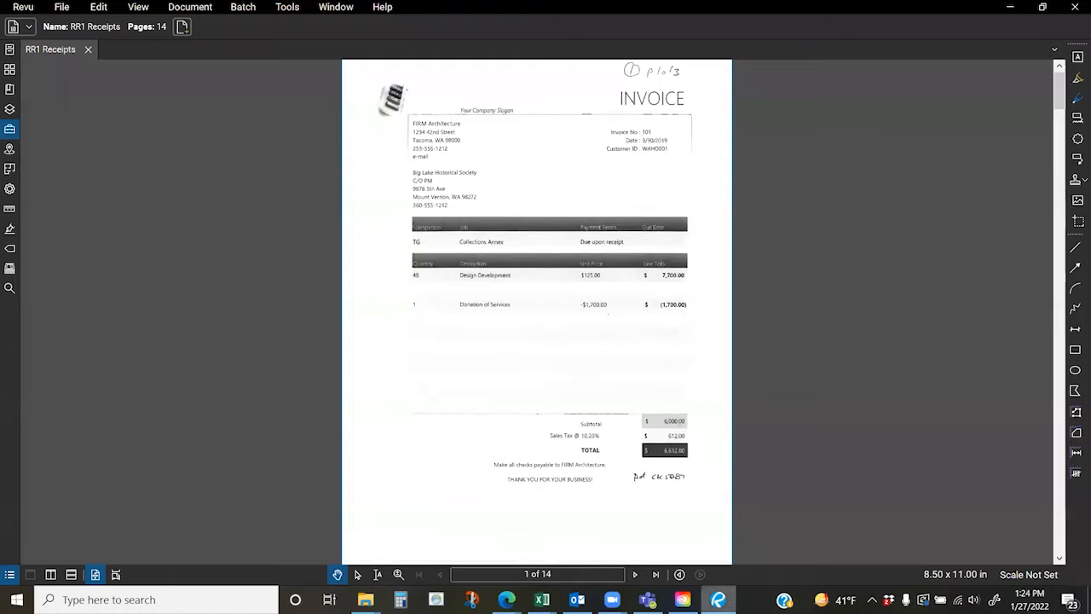
pyautogui.click(635, 574)
pyautogui.click(635, 575)
pyautogui.click(634, 574)
pyautogui.click(635, 575)
pyautogui.click(635, 574)
pyautogui.click(635, 575)
pyautogui.click(635, 574)
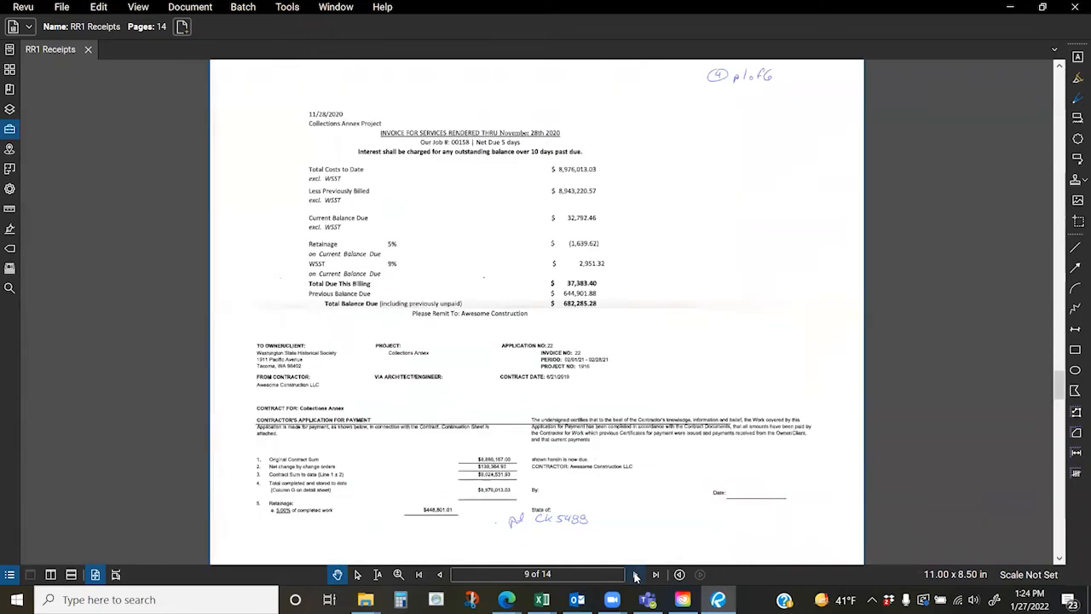
pyautogui.click(635, 574)
pyautogui.click(635, 574)
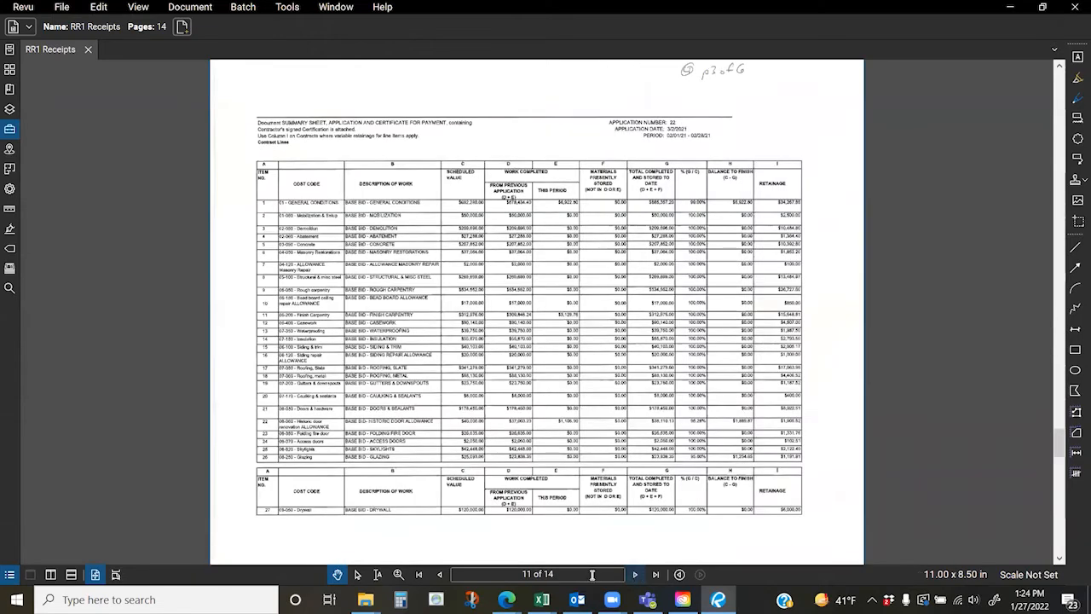
pyautogui.click(635, 574)
pyautogui.click(635, 574)
pyautogui.click(635, 574)
# Switch to the RR1 DocList_100 workbook in Excel
pyautogui.moveTo(542, 599)
pyautogui.click(468, 526)
pyautogui.click(550, 404)
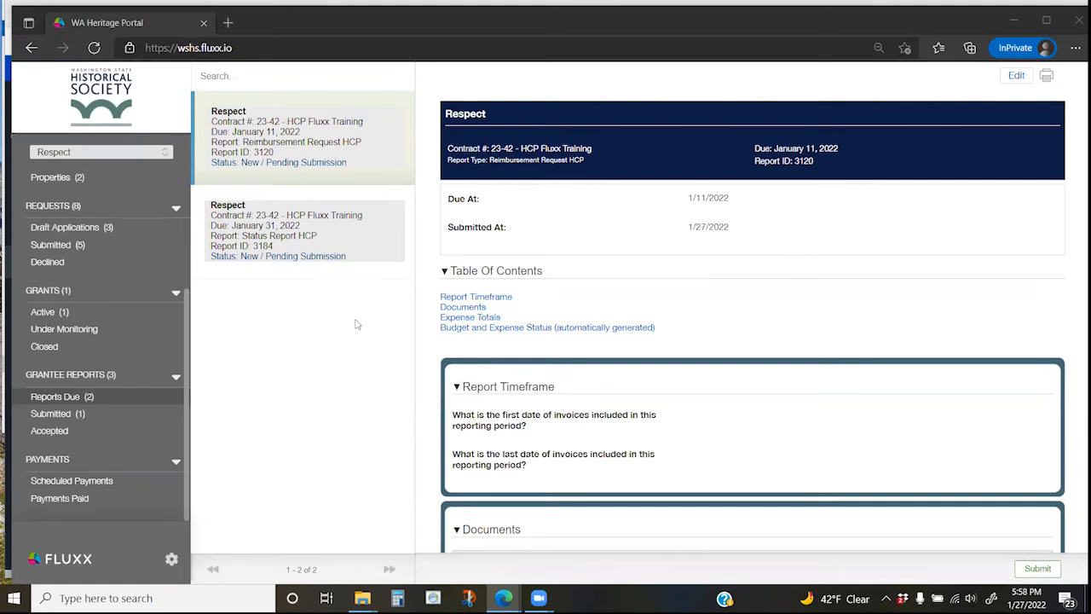
# In the WA Heritage Portal, open the Reimbursement Request HCP report for editing and set its first invoice date to 03/30/2019
pyautogui.click(289, 143)
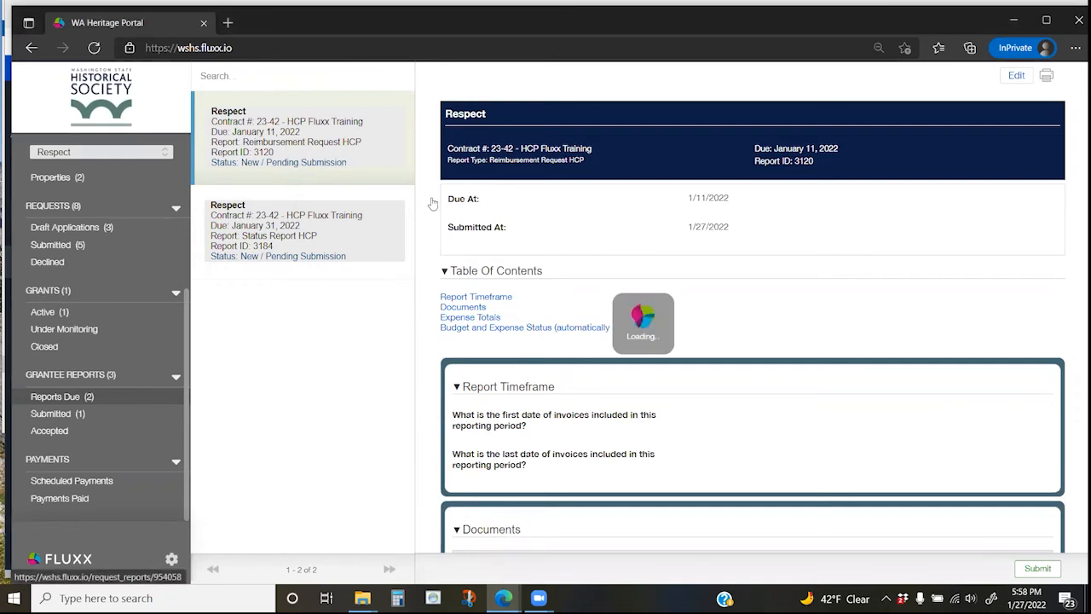
pyautogui.click(1016, 76)
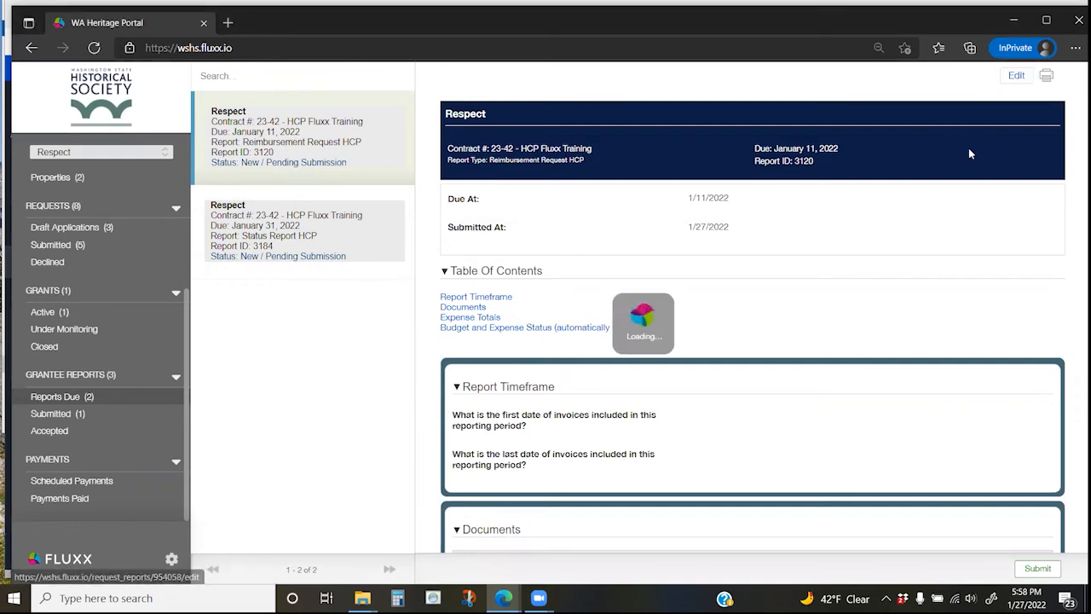
pyautogui.click(681, 344)
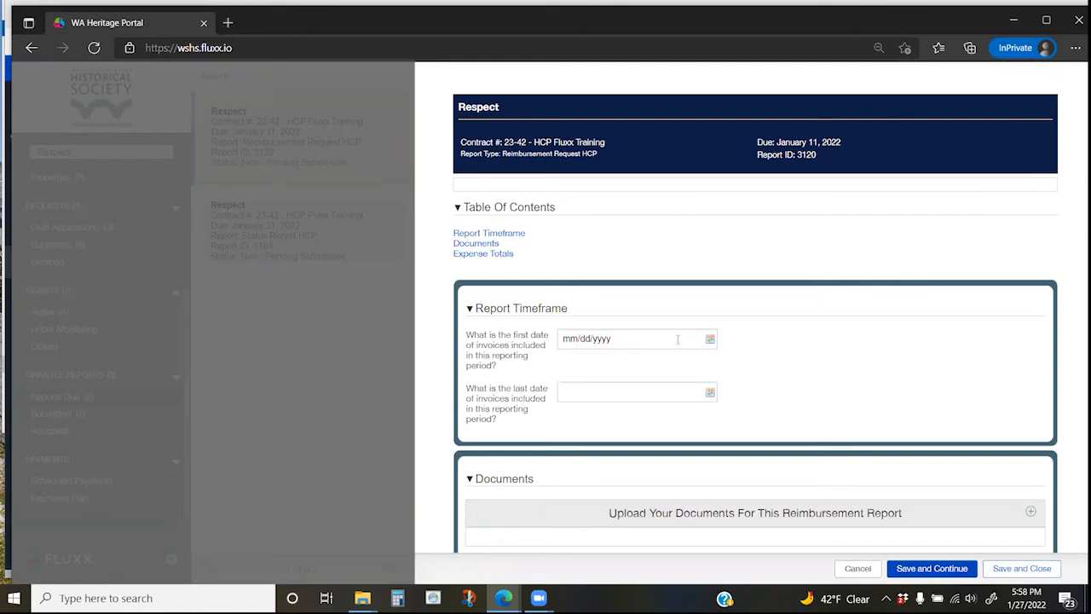
pyautogui.click(682, 338)
pyautogui.click(685, 361)
pyautogui.click(656, 209)
pyautogui.click(629, 362)
pyautogui.click(593, 399)
pyautogui.click(700, 465)
# Set the reporting period's last invoice date to 11/28/2021 and save the report while keeping it open for editing
pyautogui.click(648, 391)
pyautogui.click(660, 414)
pyautogui.click(656, 295)
pyautogui.click(617, 414)
pyautogui.click(593, 543)
pyautogui.click(579, 516)
pyautogui.scroll(-1, 860, 382)
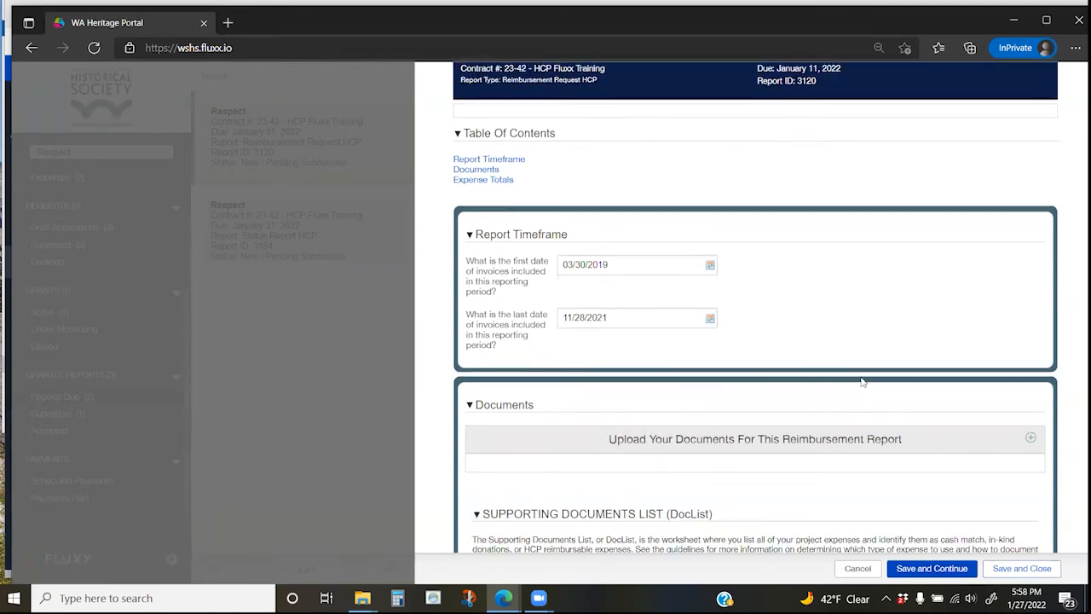
pyautogui.scroll(-1, 857, 339)
pyautogui.scroll(-1, 864, 286)
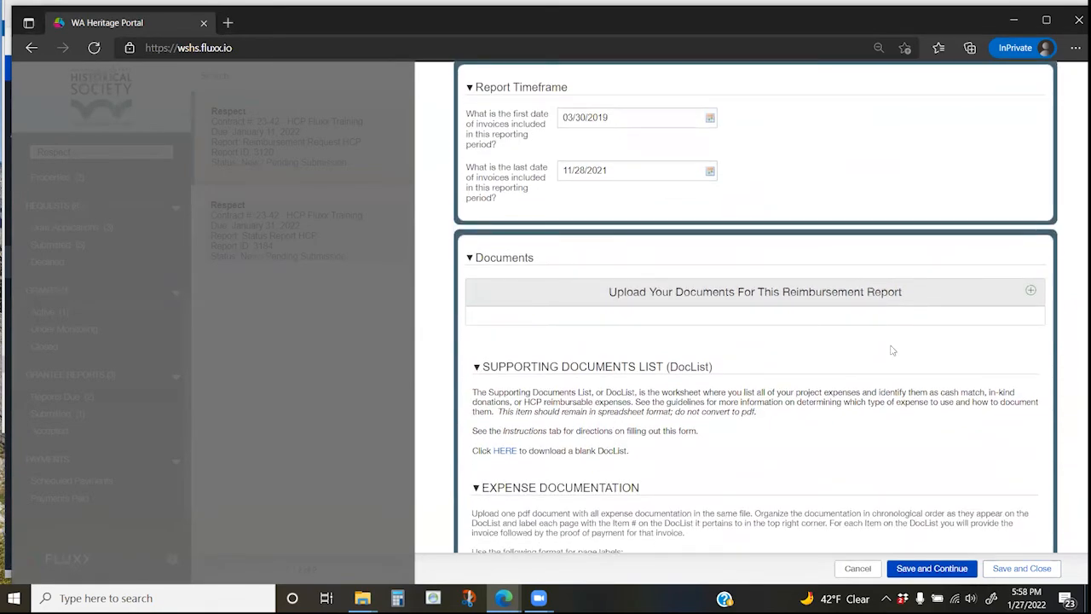
pyautogui.click(930, 570)
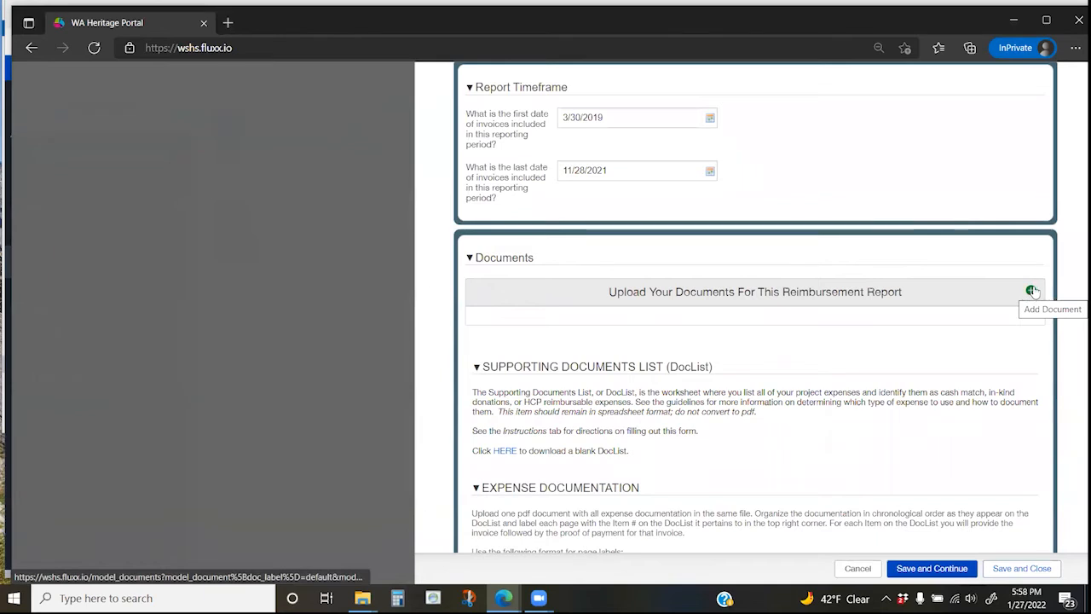
# Add the RR1 DocList_100 spreadsheet to the upload list for the reimbursement report's documents
pyautogui.click(1030, 291)
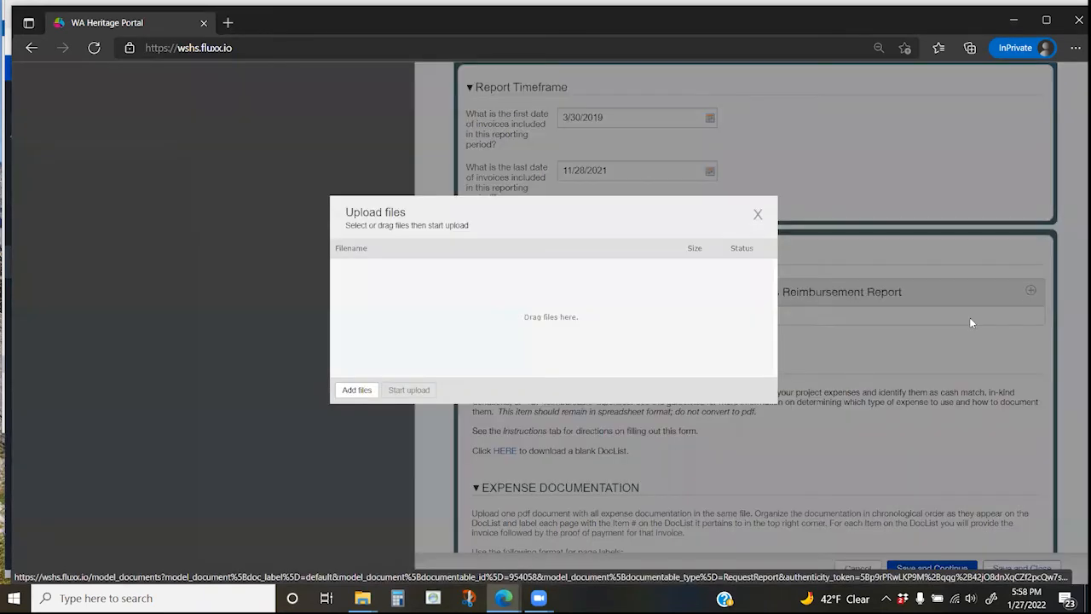
pyautogui.click(356, 389)
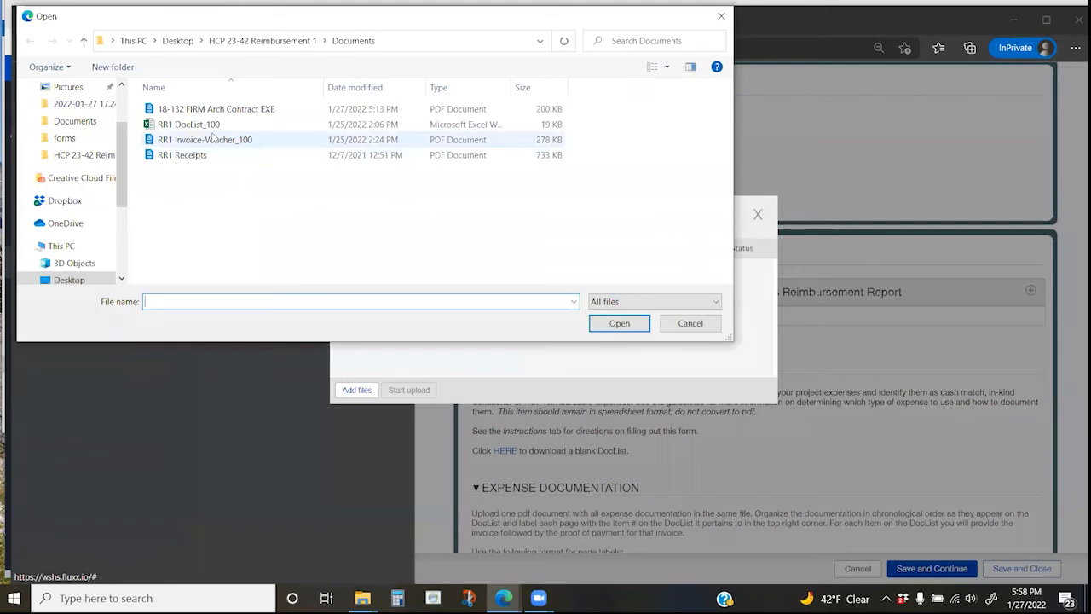
pyautogui.doubleClick(209, 126)
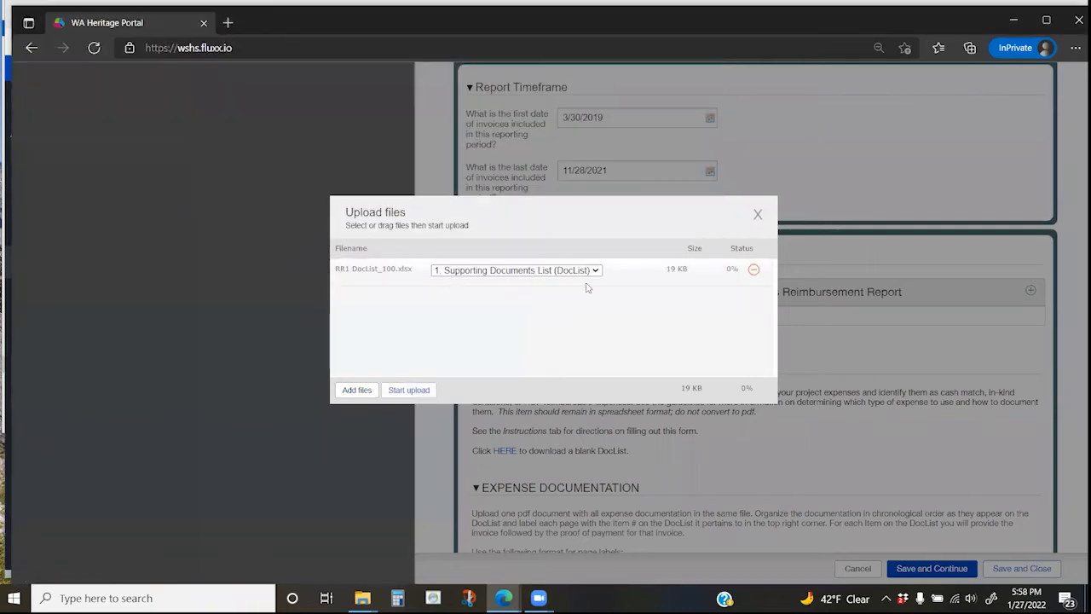
# Add the RR1 Receipts PDF to the upload list and categorize it as "2. Expense Documentation"
pyautogui.click(353, 392)
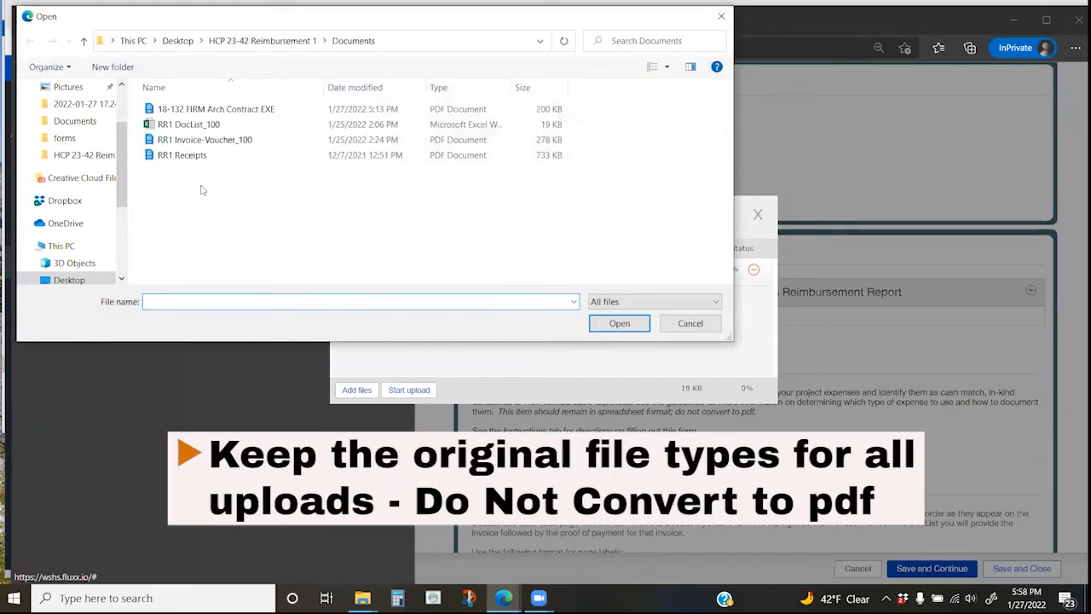
pyautogui.doubleClick(189, 156)
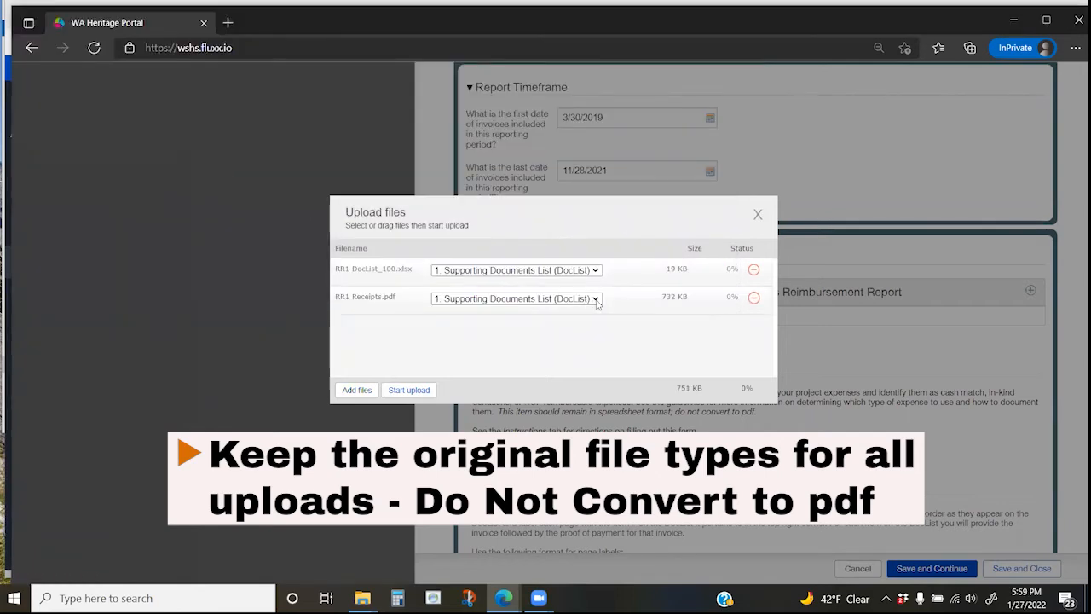
pyautogui.click(597, 299)
pyautogui.click(522, 323)
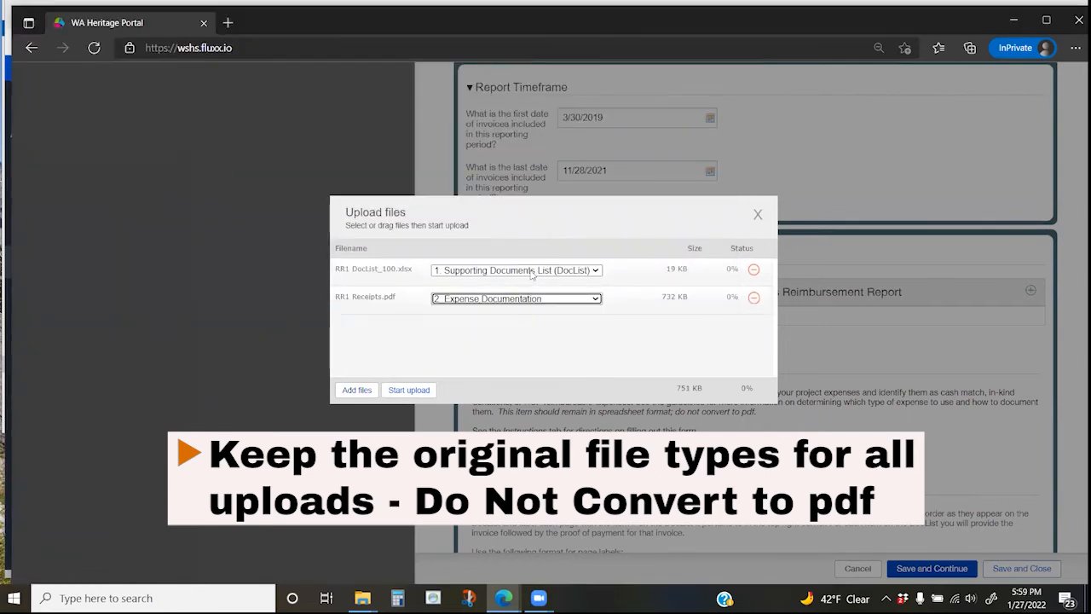
# Add the RR1 Invoice-Voucher_100 PDF to the upload list and categorize it as "5. A-19 Invoice Voucher"
pyautogui.click(358, 391)
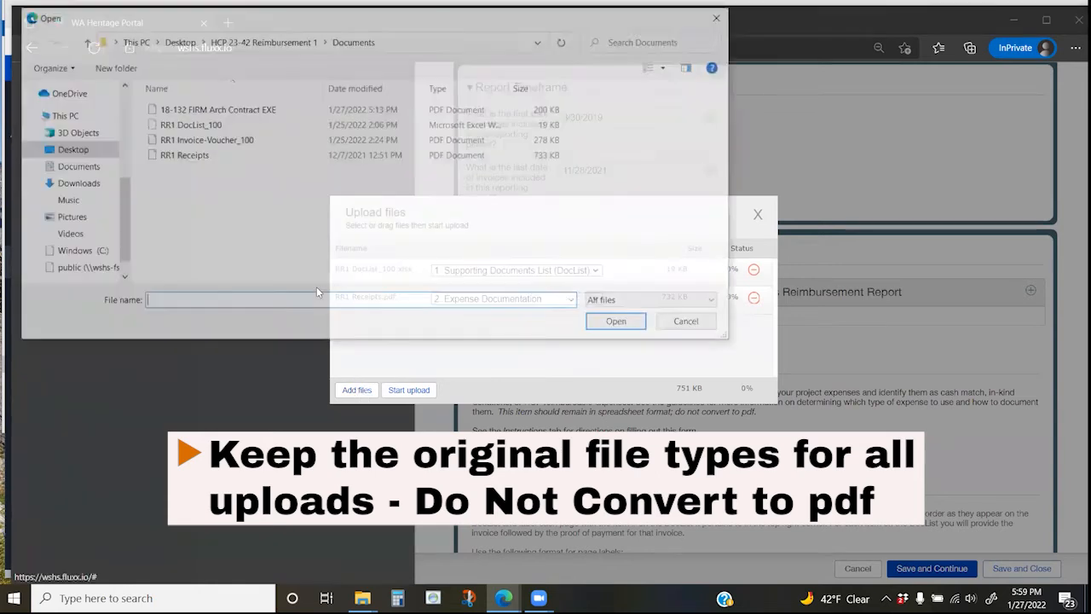
pyautogui.doubleClick(213, 140)
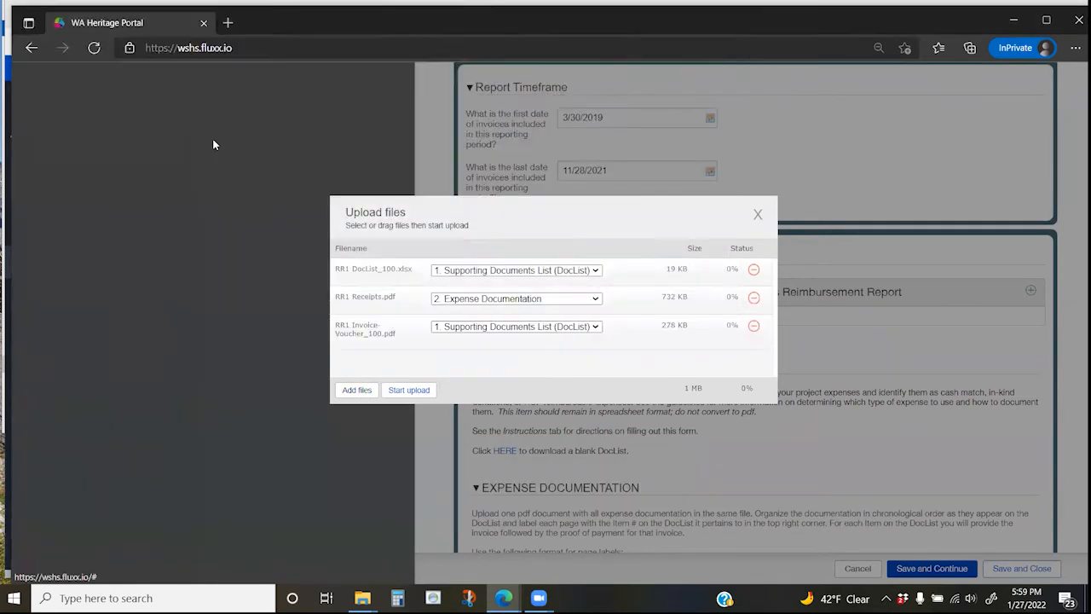
pyautogui.click(580, 329)
pyautogui.click(490, 387)
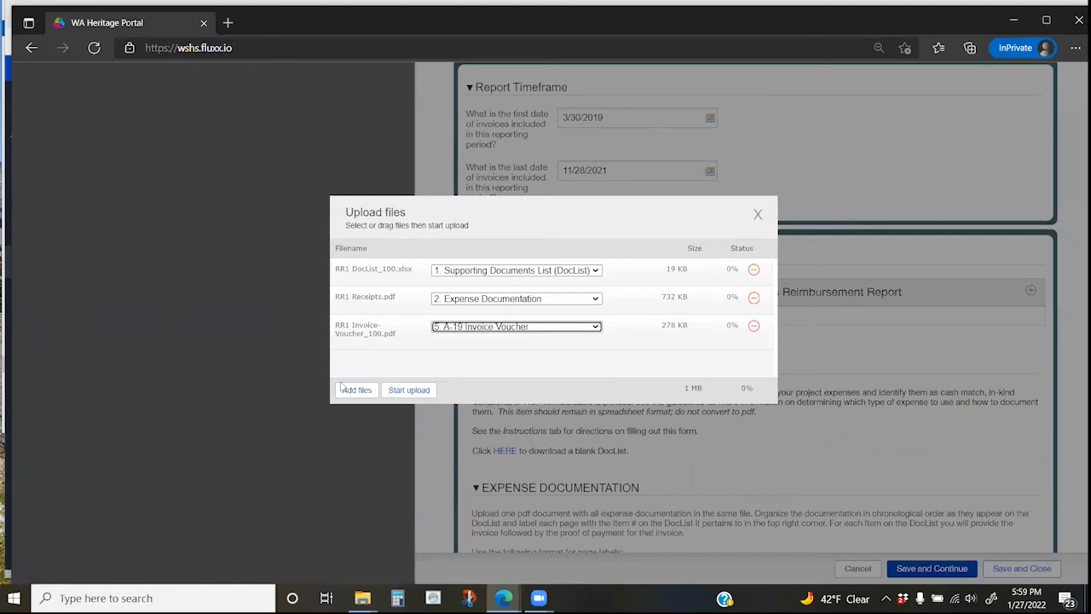
# Add the 18-132 FIRM Arch Contract EXE PDF to the upload list and categorize it as "6. Other Expense Documentation"
pyautogui.click(356, 390)
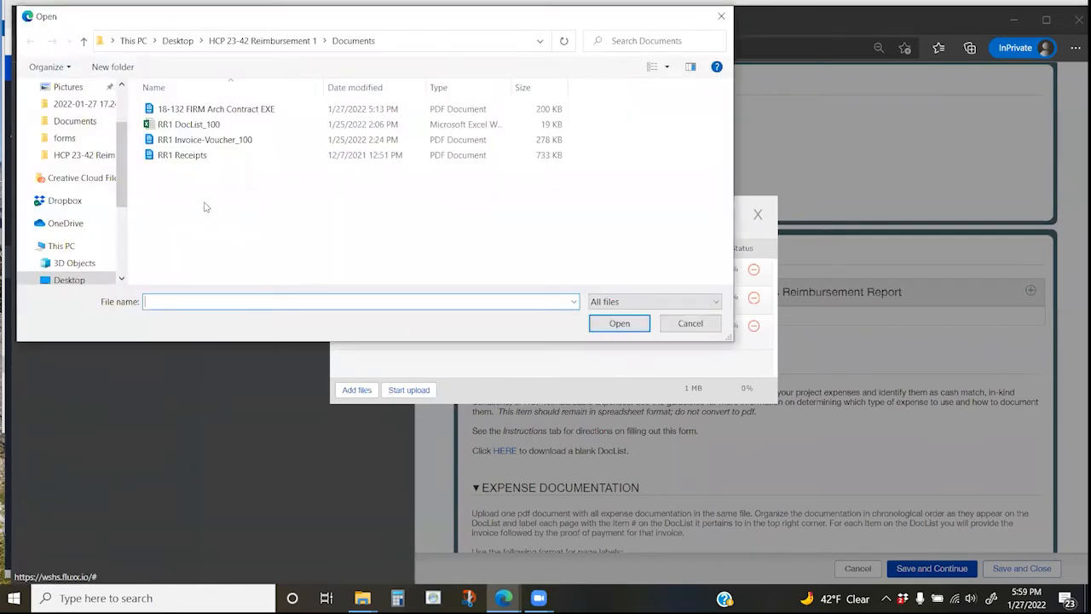
pyautogui.doubleClick(235, 111)
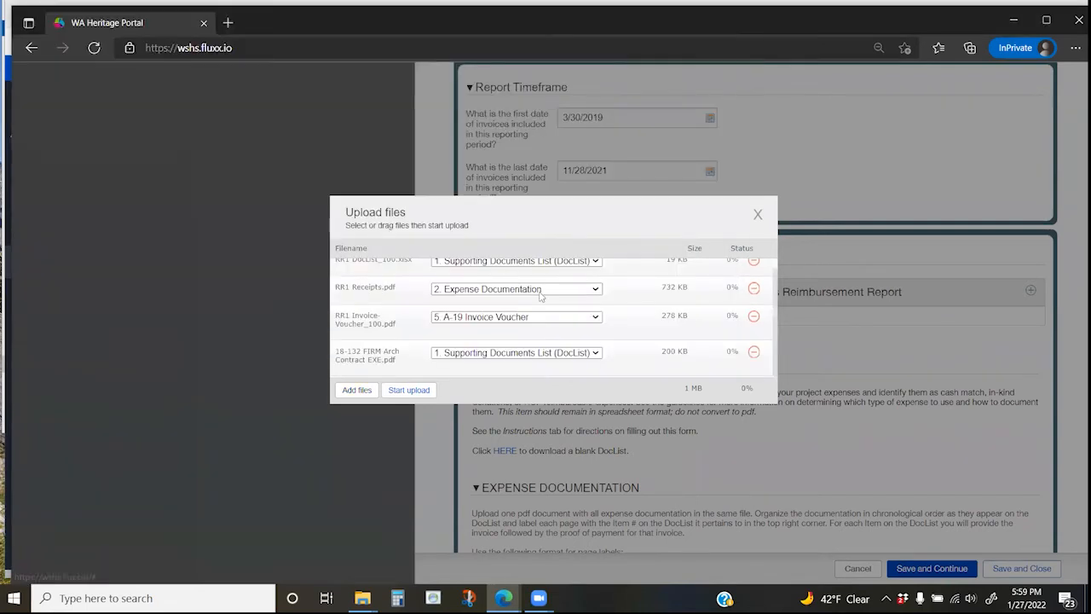
pyautogui.click(597, 352)
pyautogui.click(507, 423)
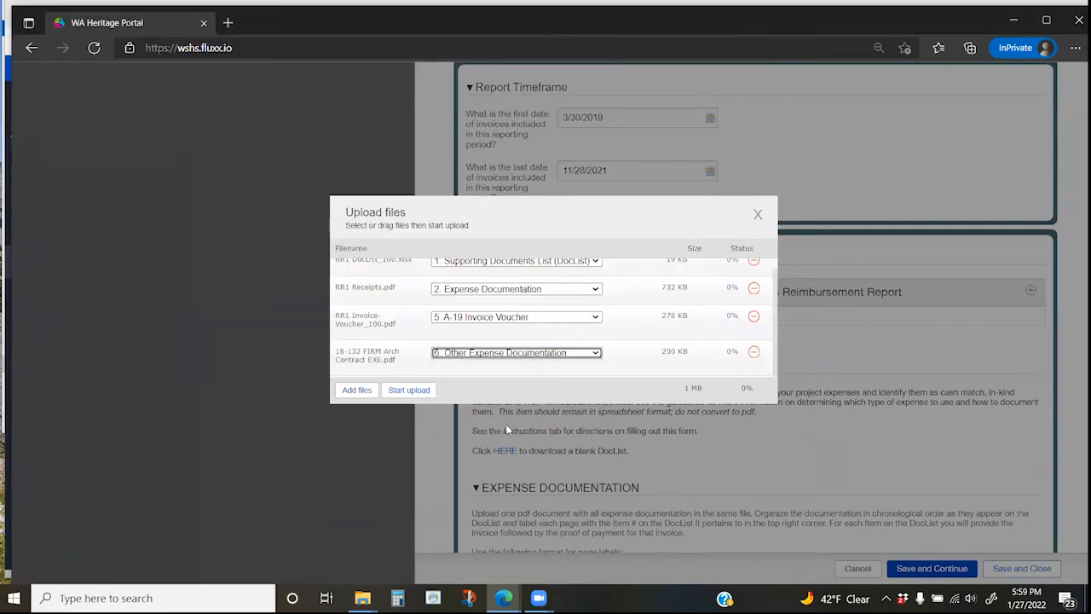
# Upload all the listed files to the reimbursement report, close the upload dialog and review the Documents section
pyautogui.click(410, 390)
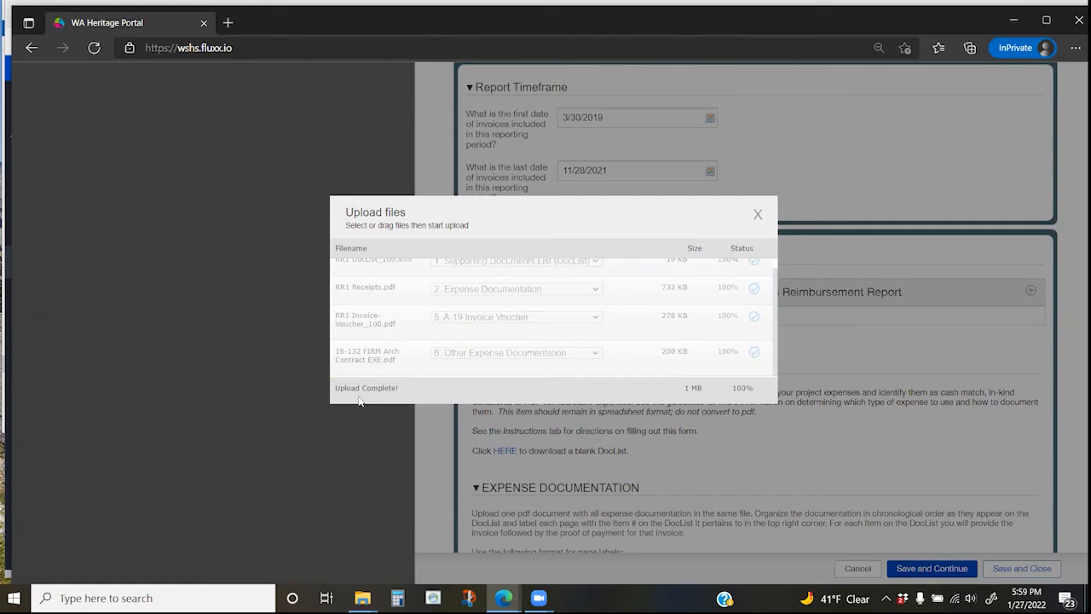
pyautogui.click(757, 214)
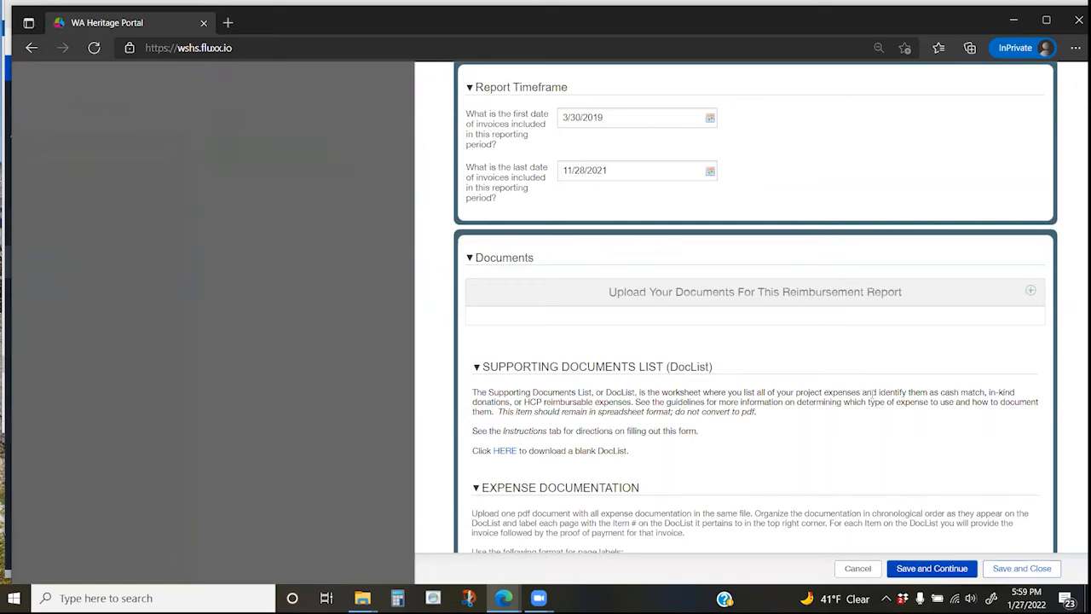
pyautogui.scroll(-1, 871, 392)
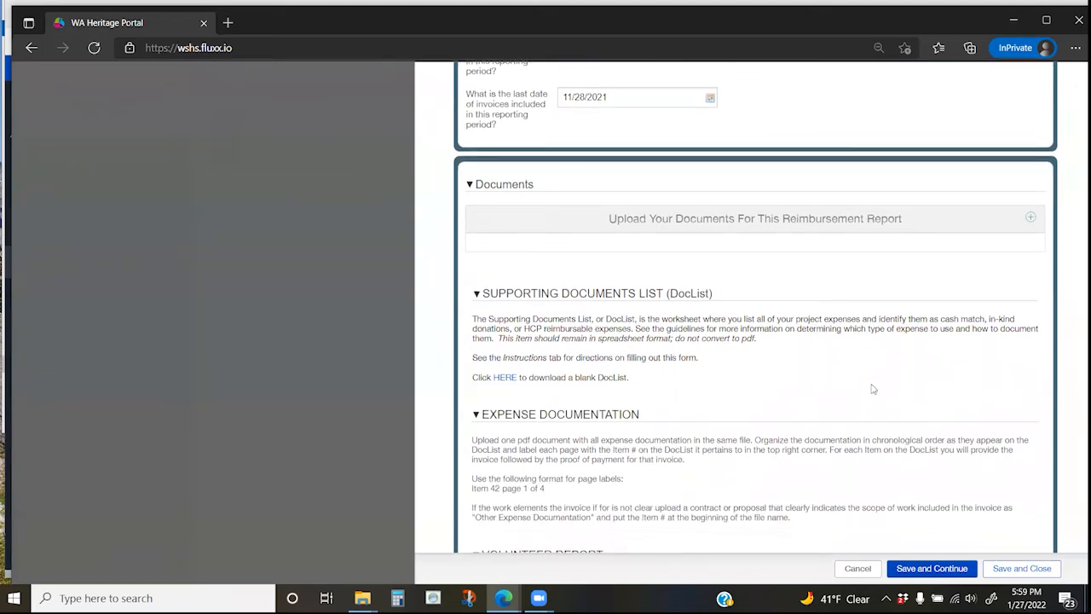
pyautogui.scroll(-1, 870, 388)
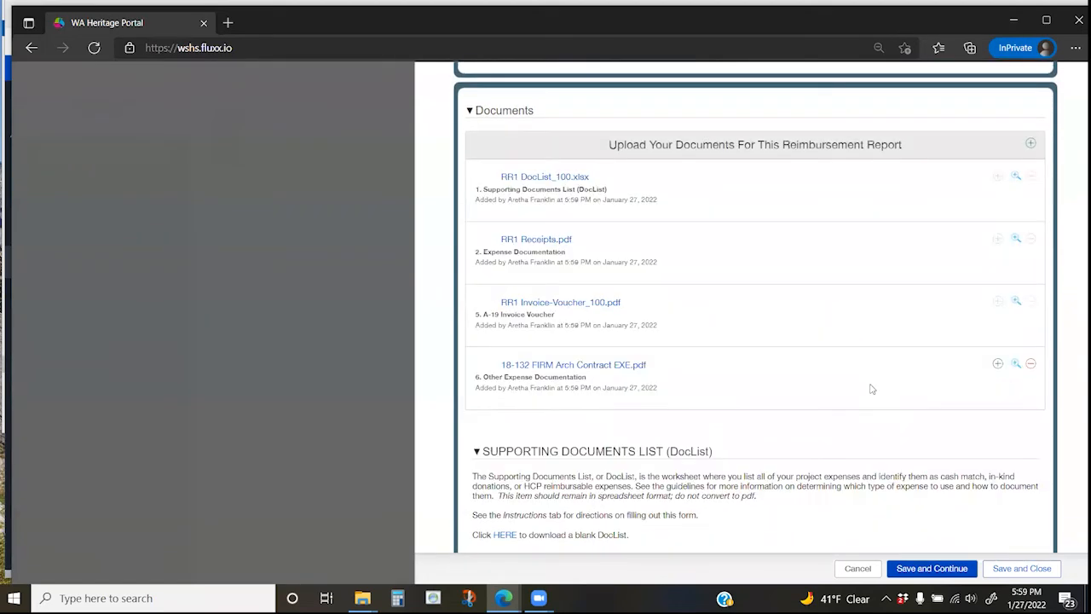
pyautogui.scroll(-2, 870, 389)
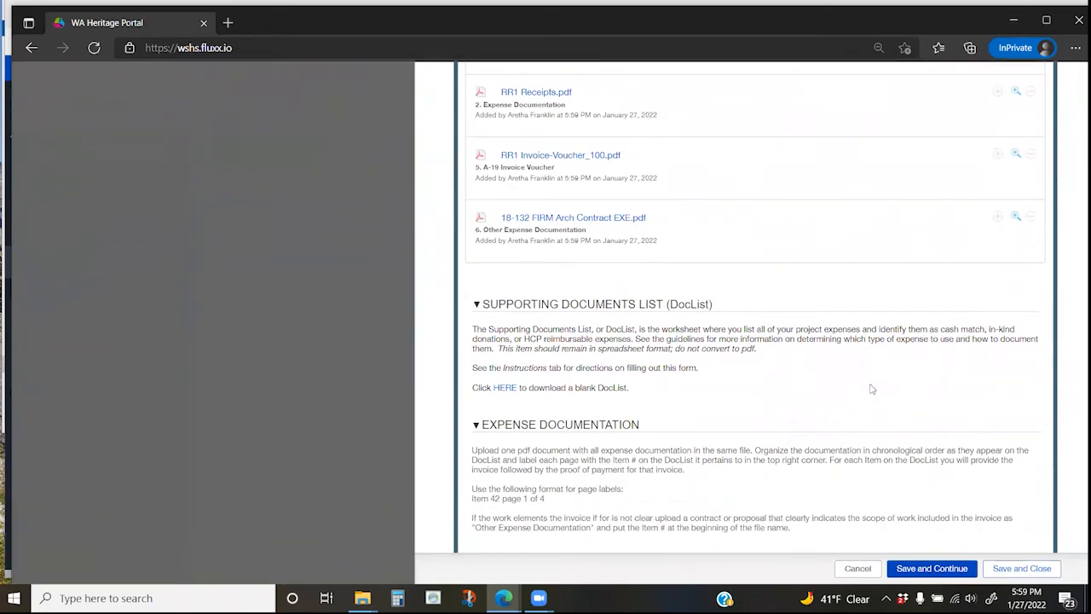
# Collapse the Supporting Documents List, Expense Documentation, Volunteer Report and A-19 Invoice Voucher instruction sections
pyautogui.click(476, 305)
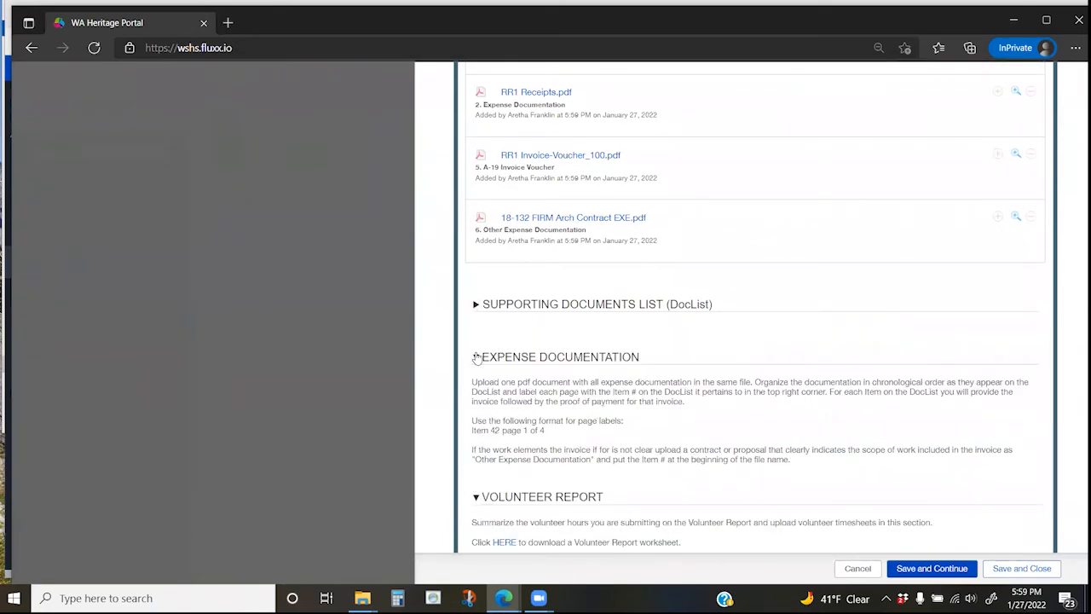
pyautogui.click(475, 357)
pyautogui.click(475, 410)
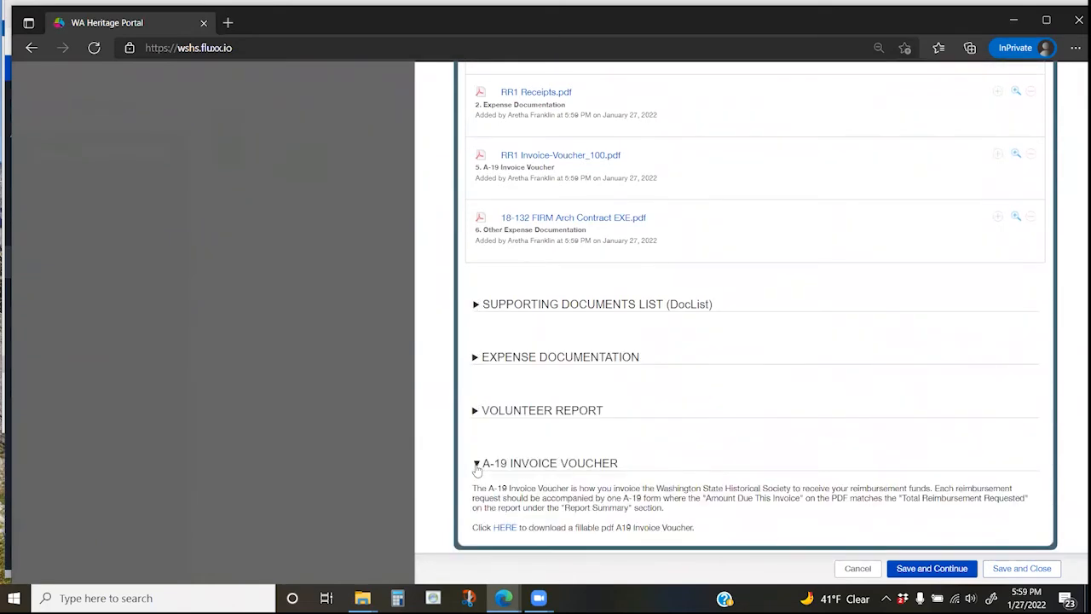
pyautogui.click(475, 458)
# Add an expense entry for Construction or Rehabilitation with a cash match of $612,138.30 and save it
pyautogui.scroll(-1, 770, 406)
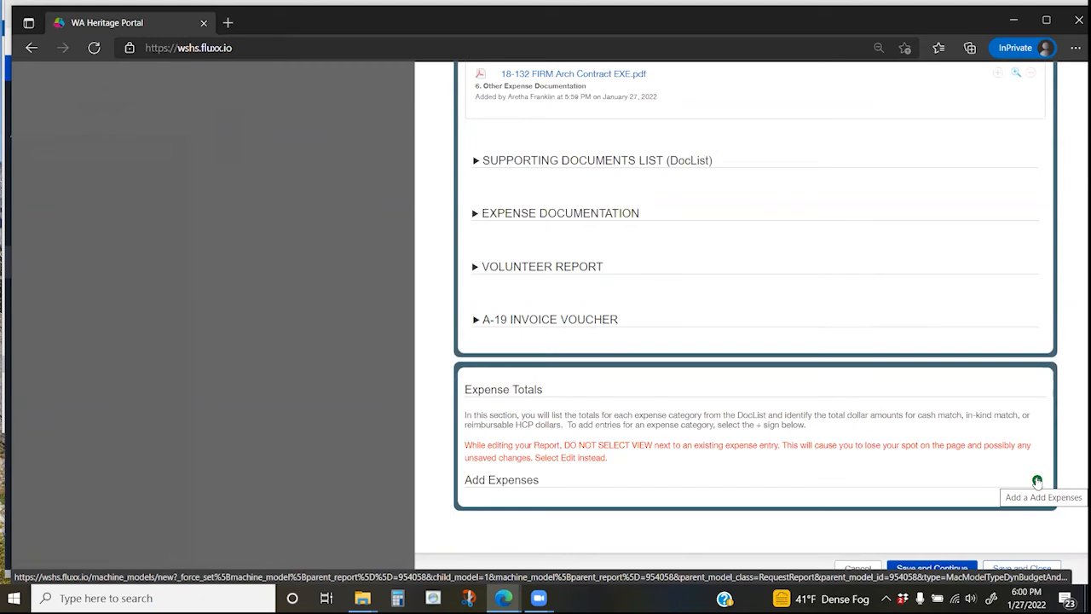
pyautogui.click(1036, 482)
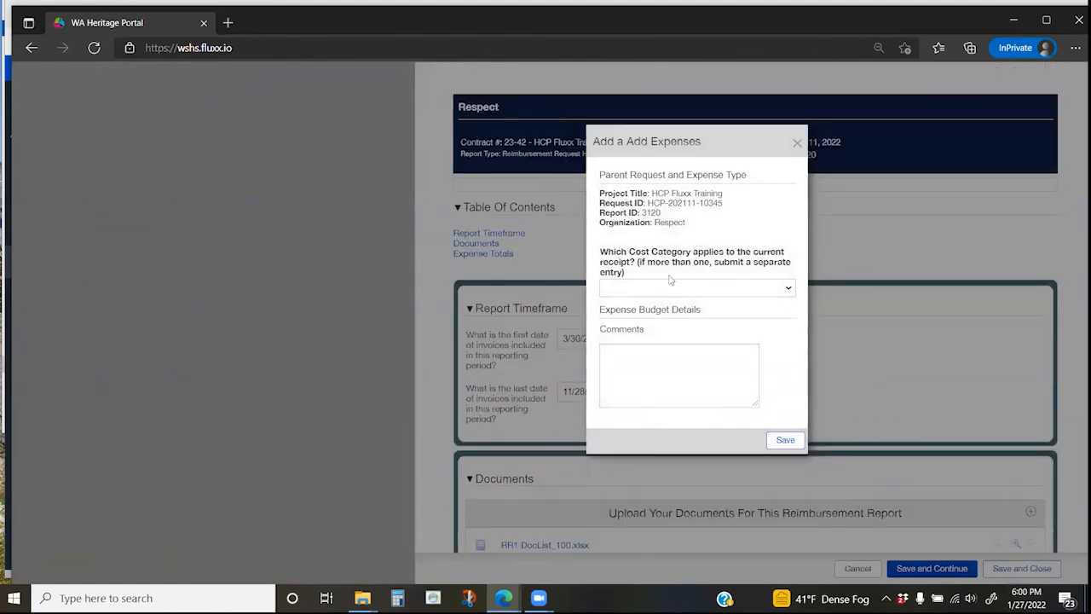
pyautogui.click(664, 288)
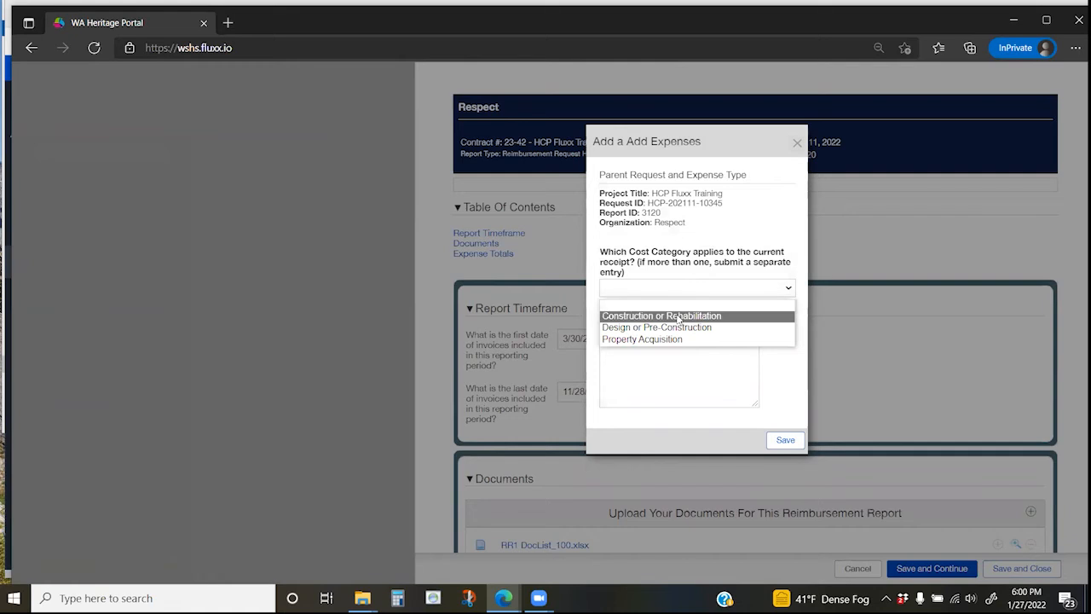
pyautogui.click(670, 316)
pyautogui.click(668, 351)
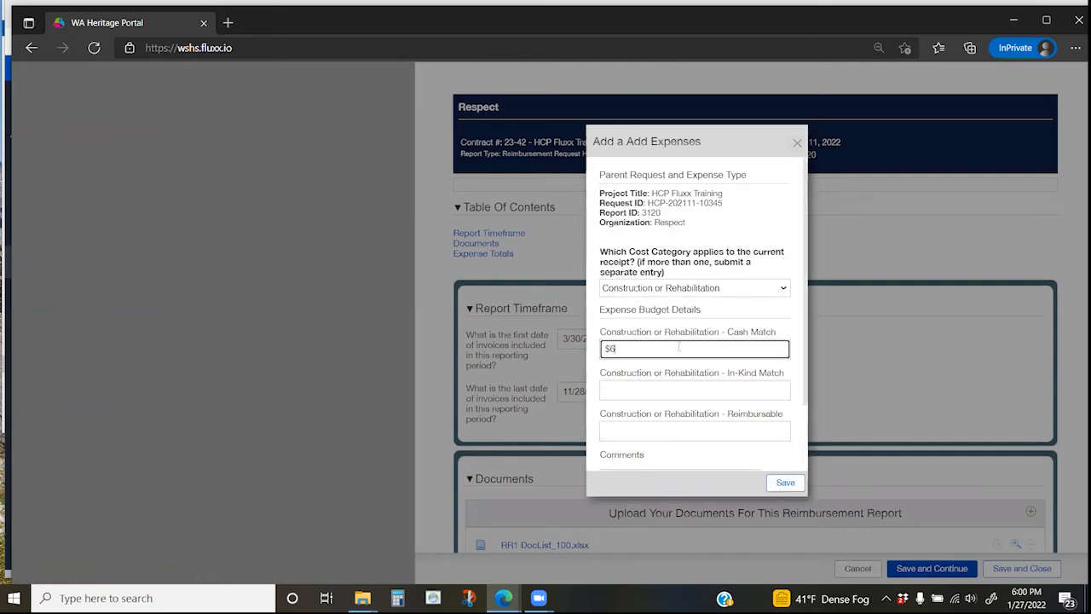
pyautogui.write('612,138.30')
pyautogui.click(785, 482)
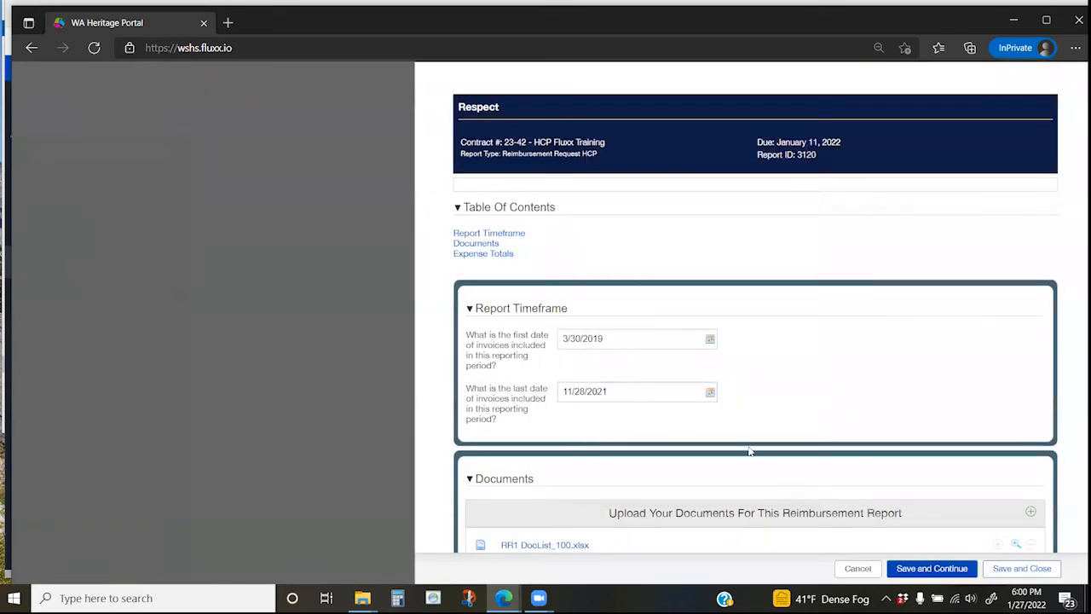
# Add and save a second Construction or Rehabilitation expense entry with a reimbursable amount of $97,000
pyautogui.scroll(-3, 747, 451)
pyautogui.scroll(-6, 1031, 438)
pyautogui.click(1036, 421)
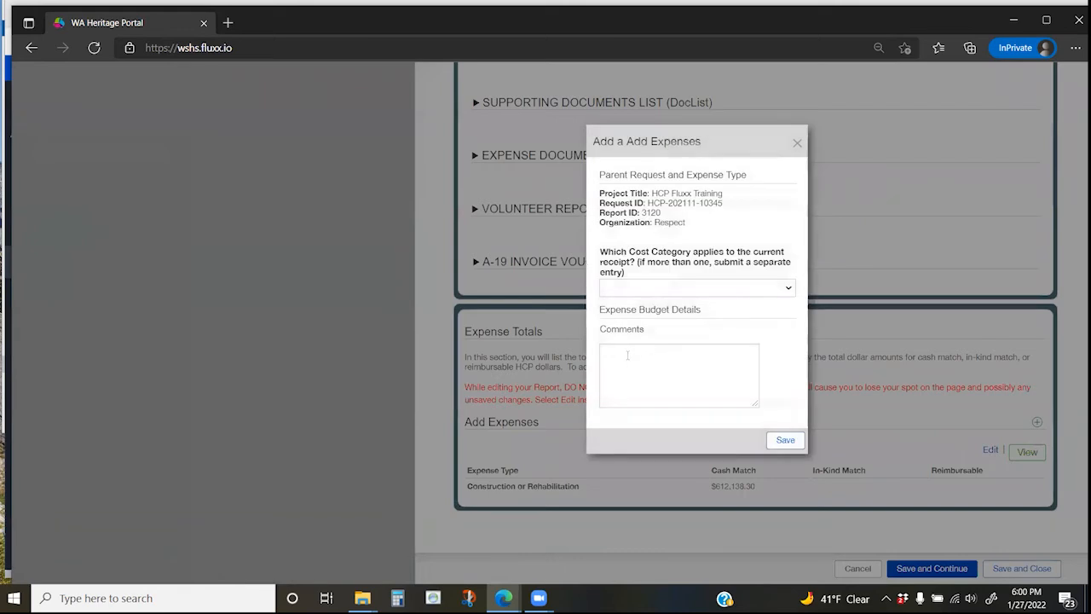
pyautogui.click(655, 292)
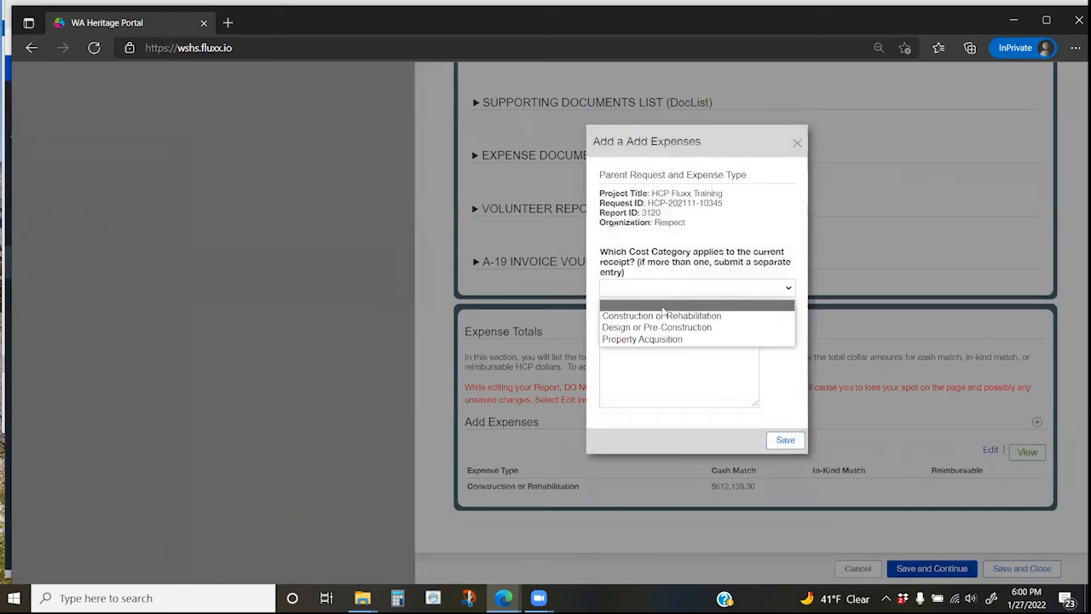
pyautogui.click(670, 315)
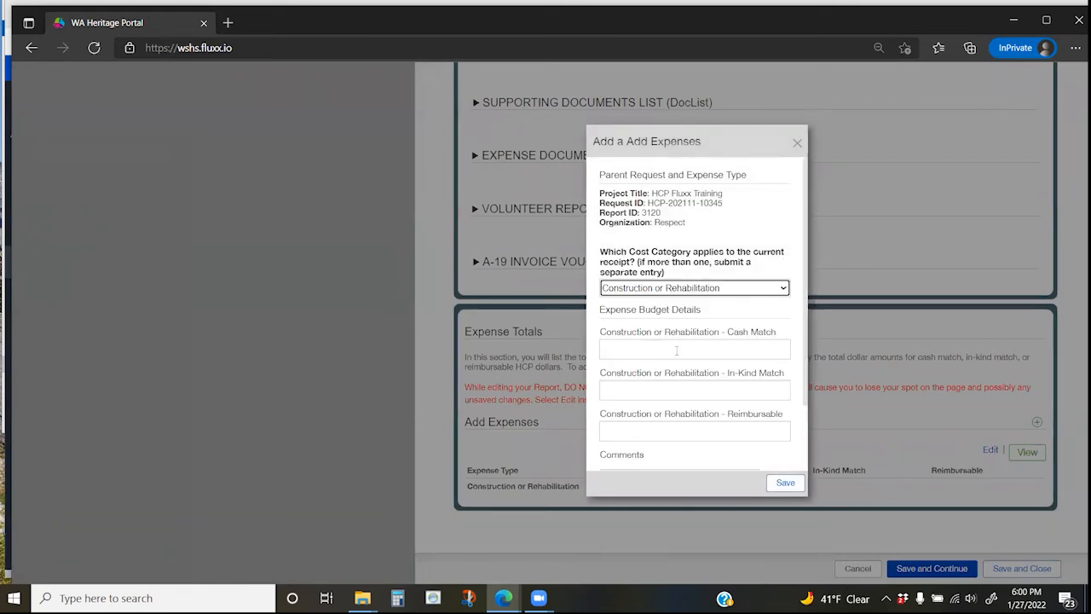
pyautogui.click(692, 434)
pyautogui.write('97,000')
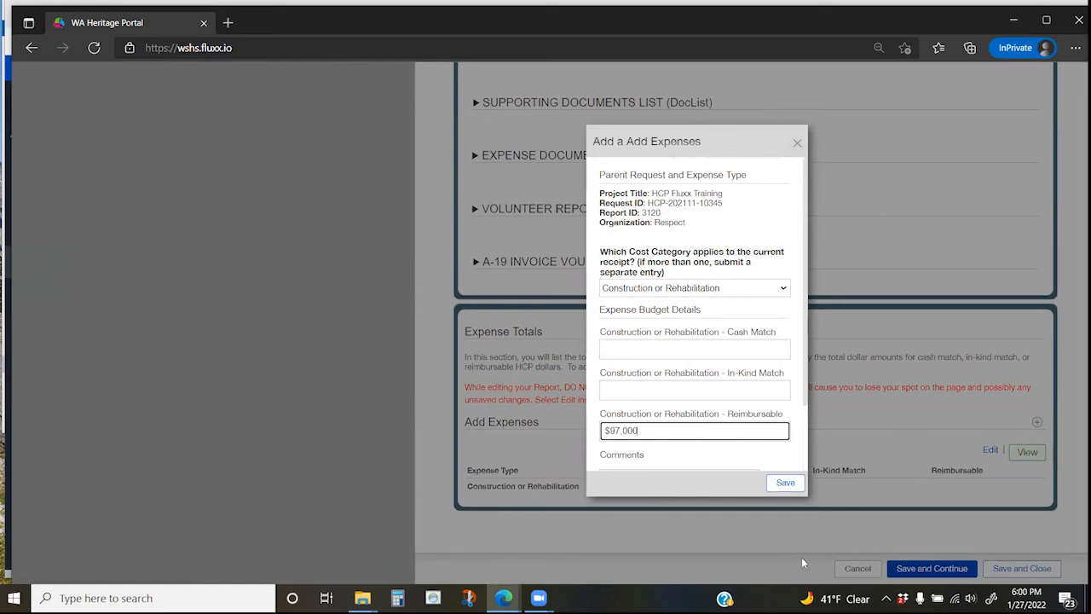
pyautogui.click(786, 483)
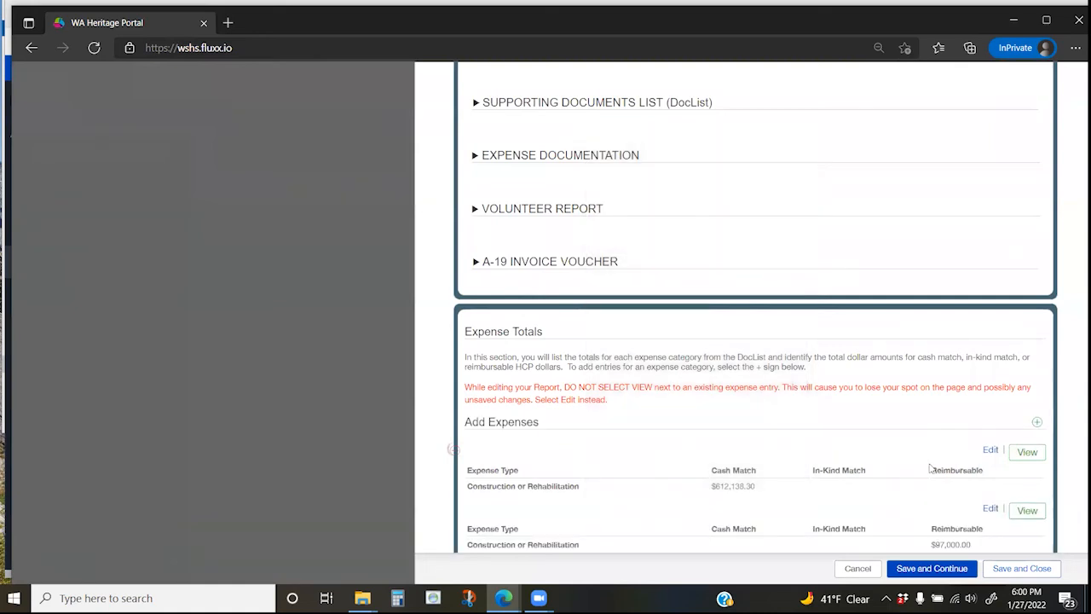
# Add an expense entry for Design or Pre-Construction with a cash match of $11,554.47 and save it
pyautogui.scroll(-1, 925, 483)
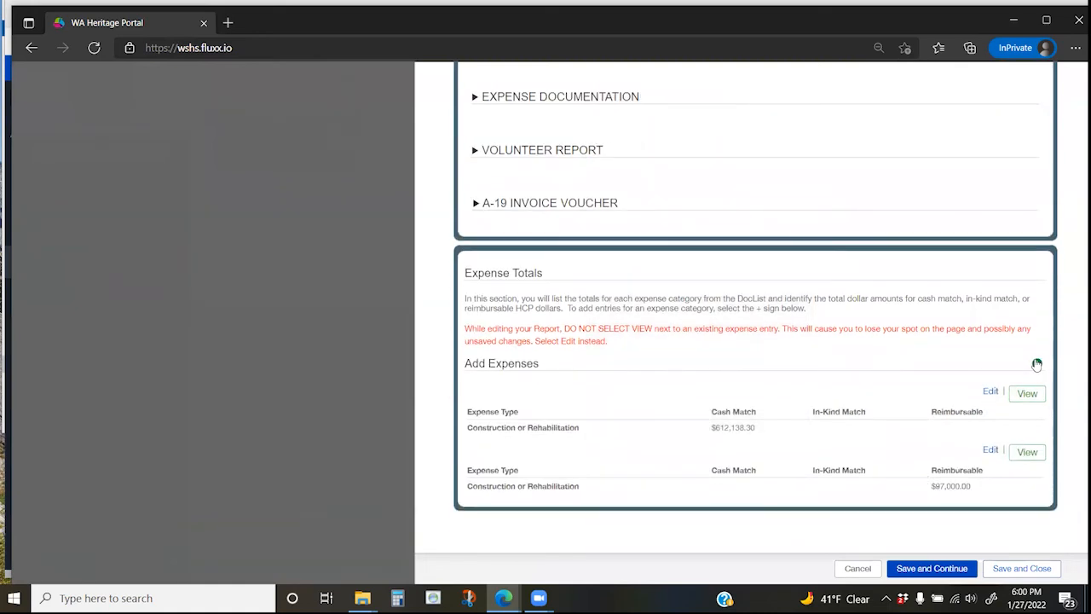
pyautogui.click(1037, 365)
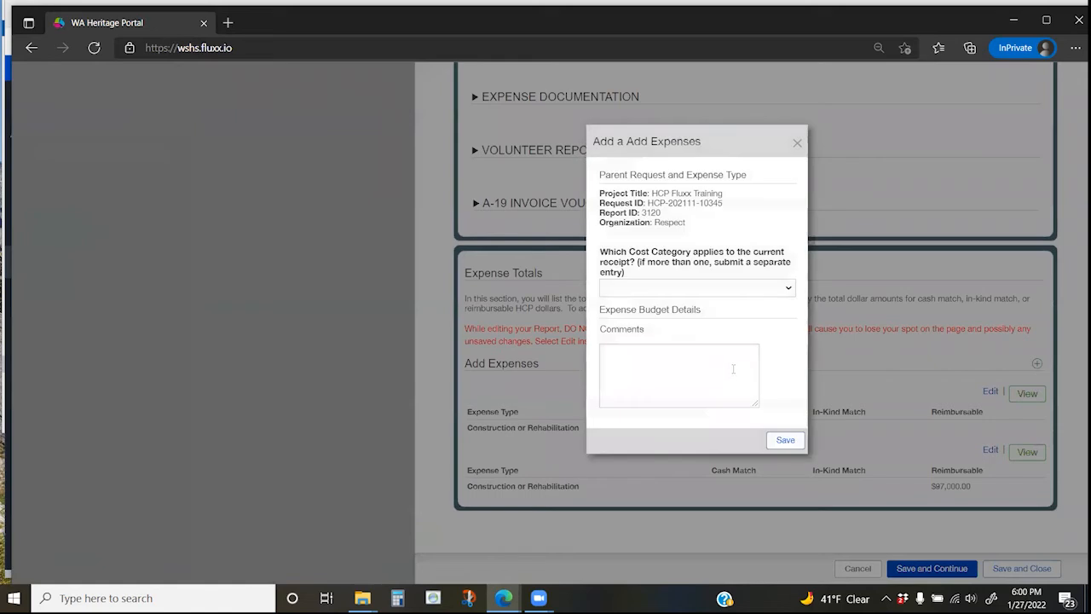
pyautogui.click(745, 290)
pyautogui.click(730, 327)
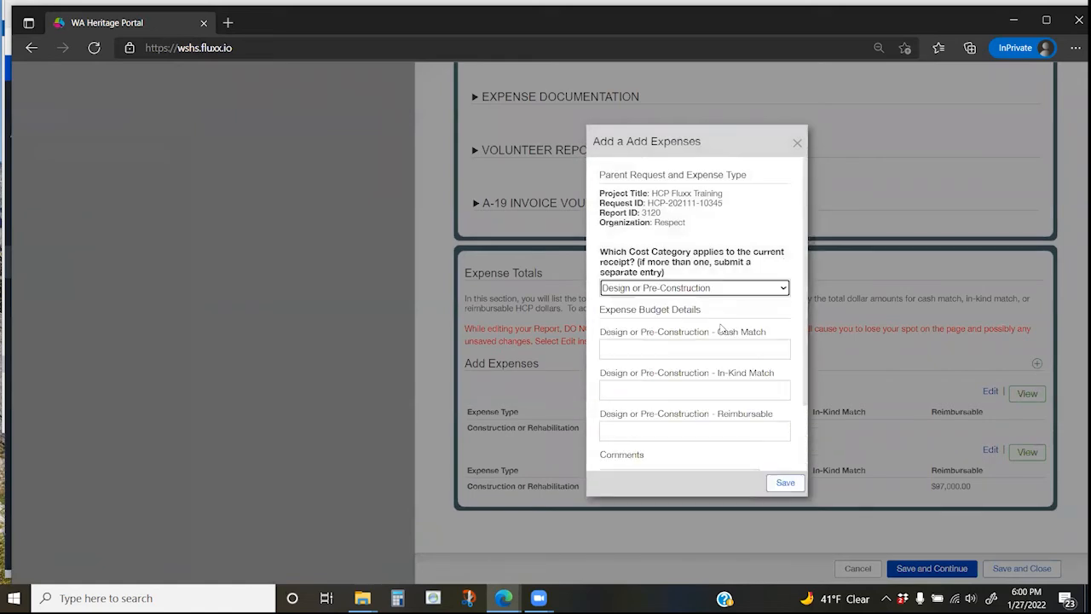
pyautogui.click(695, 345)
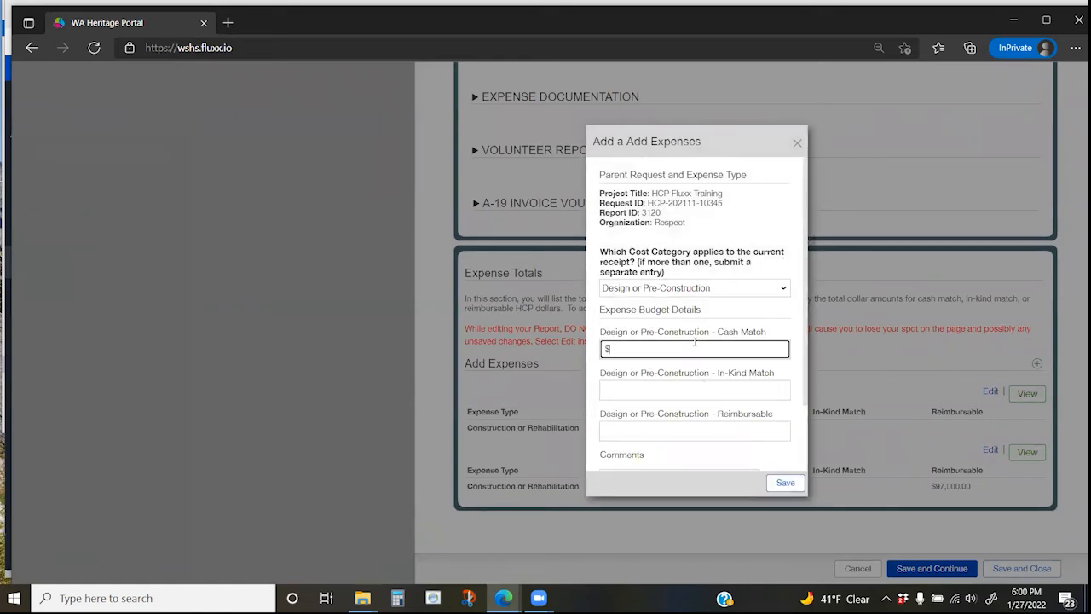
pyautogui.write('11,554.47')
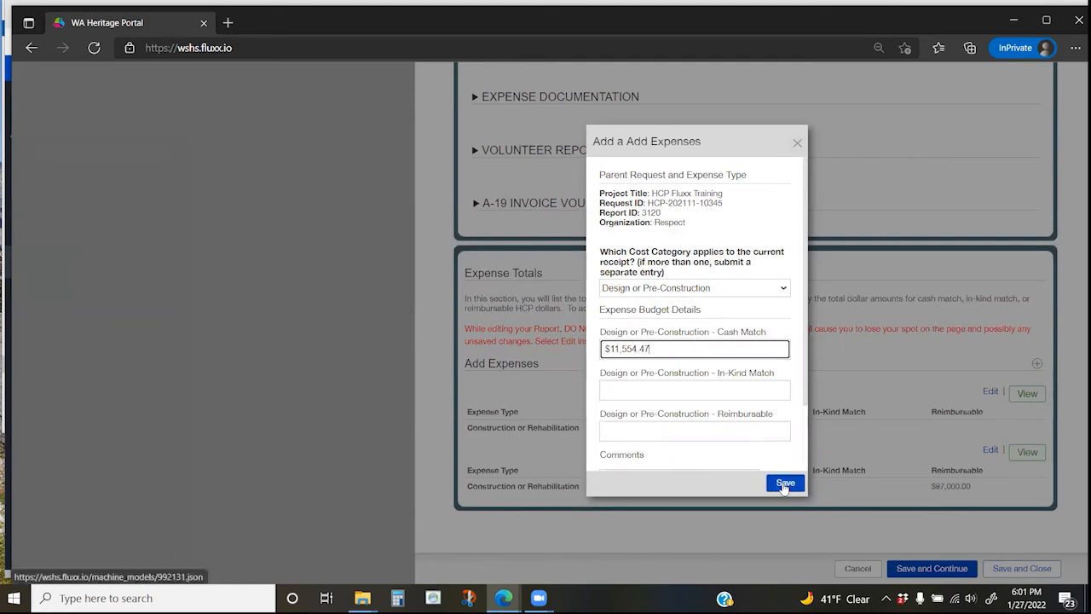
pyautogui.click(784, 483)
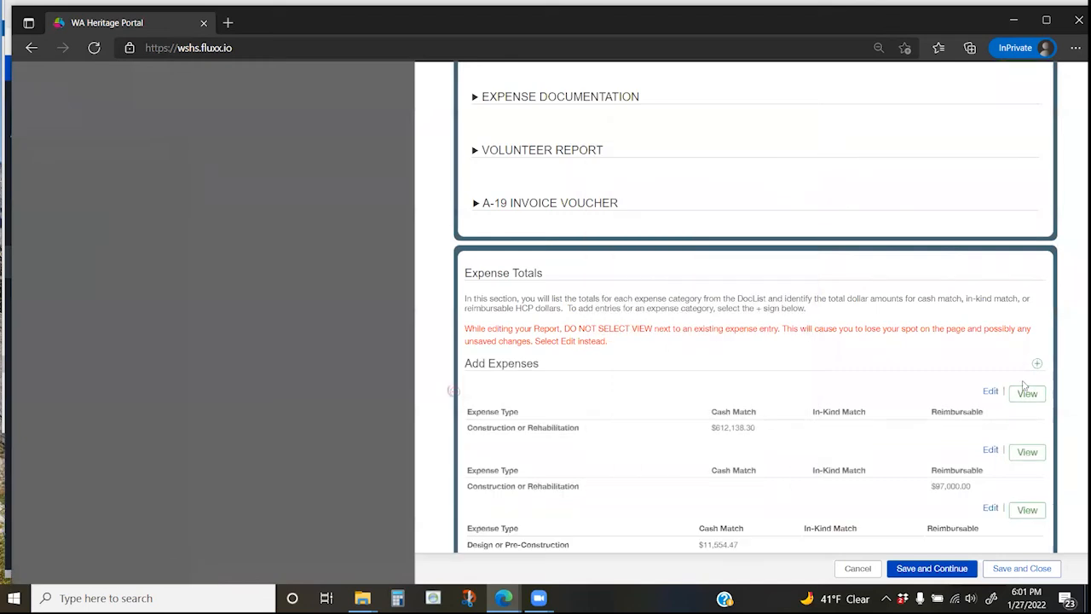
# Start another Design or Pre-Construction expense entry and set its in-kind match to $2,500
pyautogui.click(1036, 363)
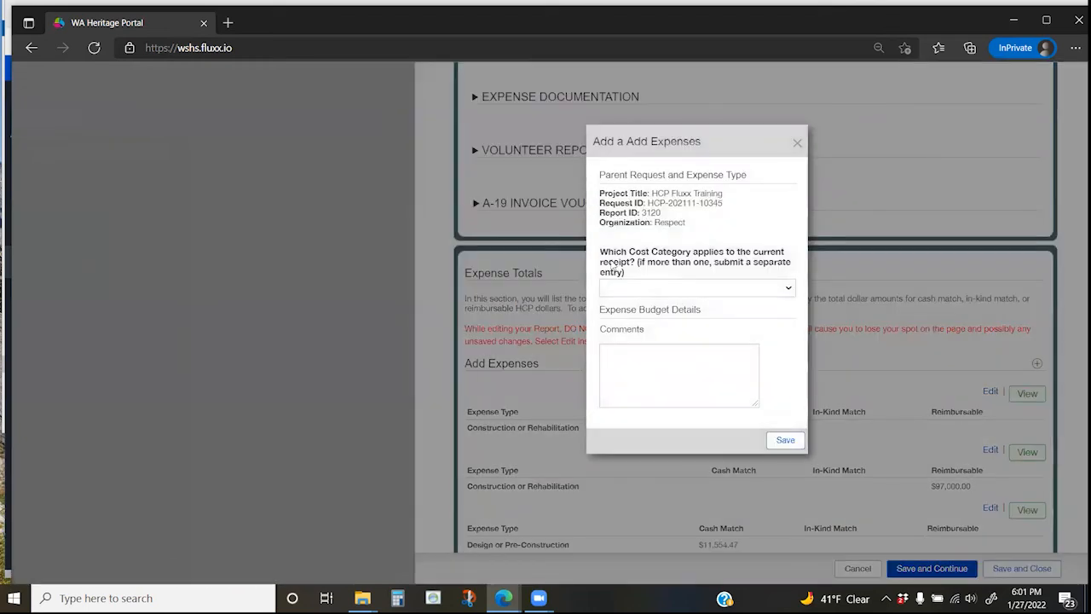
pyautogui.click(670, 287)
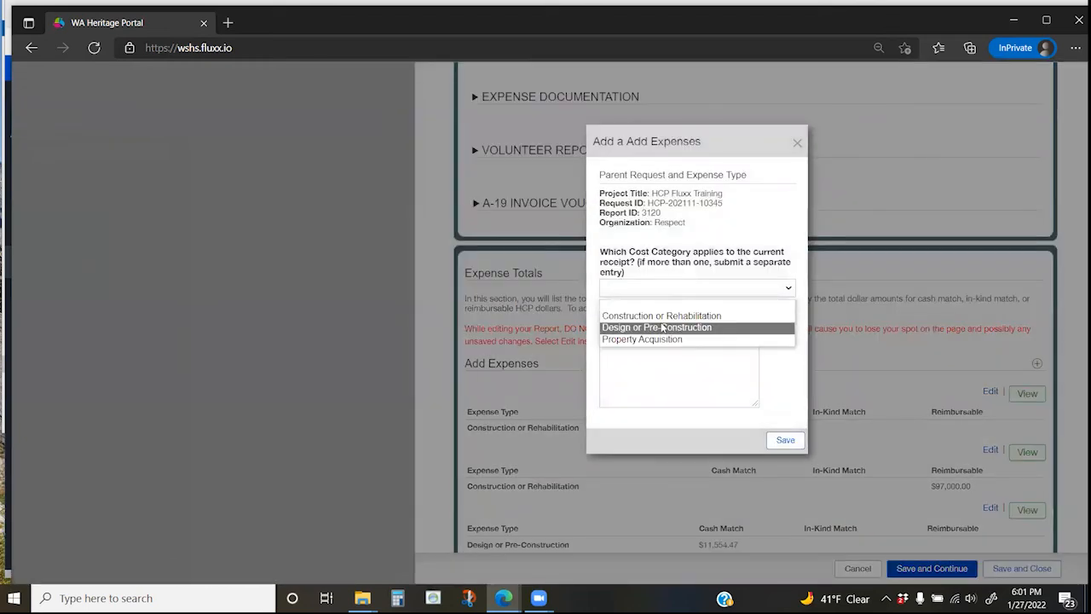
pyautogui.click(663, 328)
pyautogui.click(684, 388)
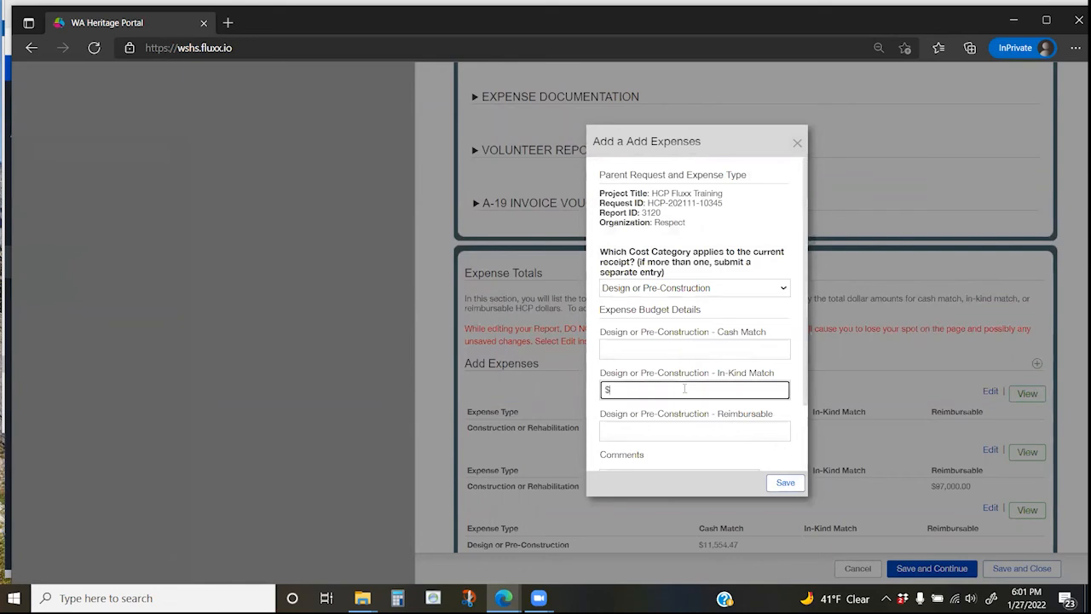
pyautogui.write('2500')
# Add the comment "Arch contract is uploaded as Other Expense Doc" to the expense entry and save it
pyautogui.scroll(-1, 684, 386)
pyautogui.click(693, 398)
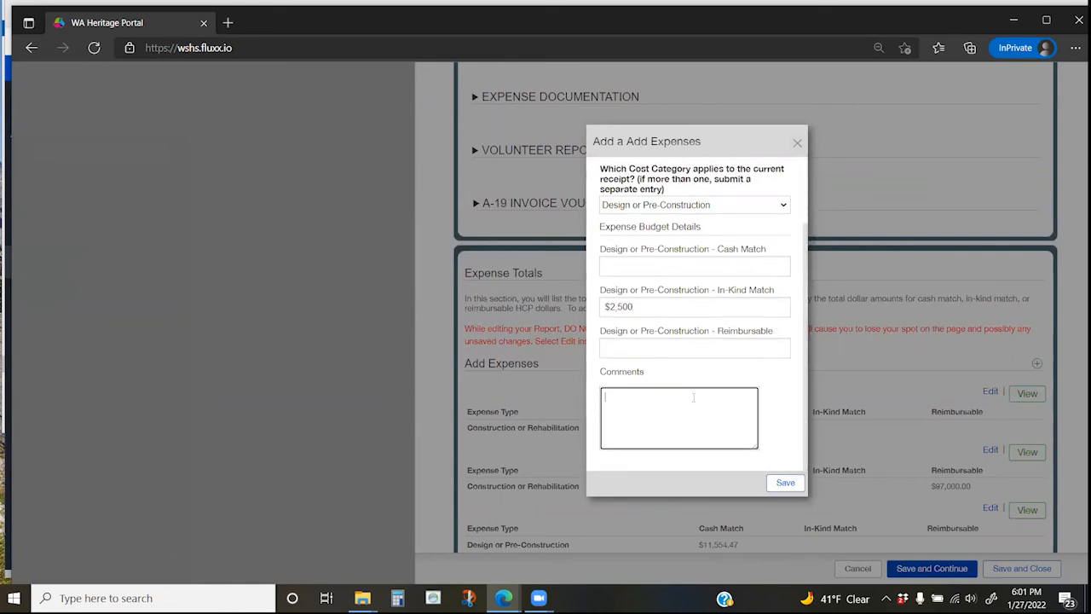
pyautogui.write('Arch contract is uploaded as Oth')
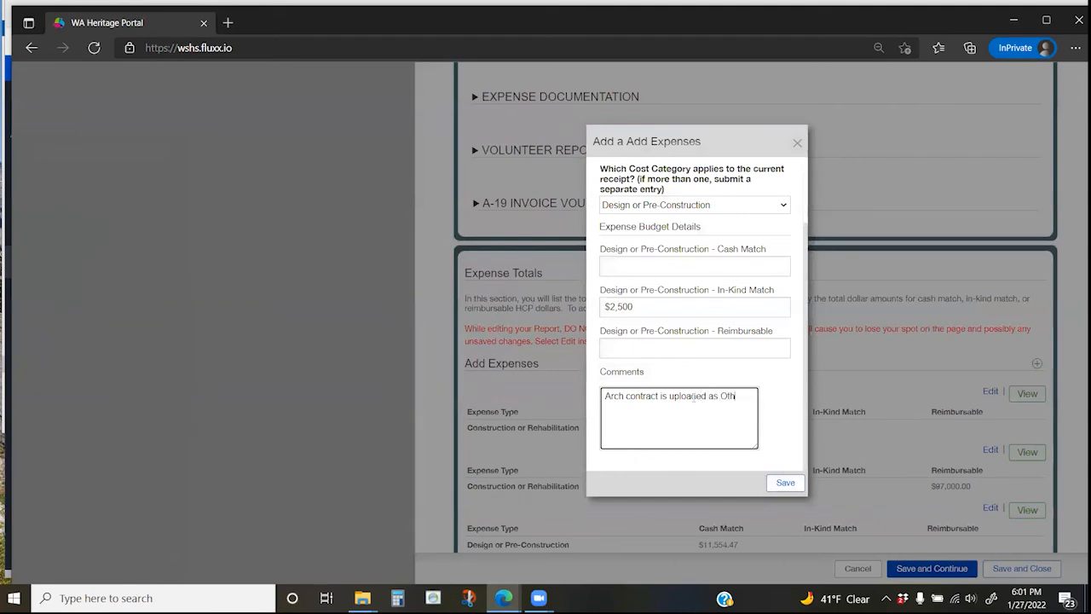
pyautogui.write('er Expn')
pyautogui.write('ense Doc')
pyautogui.click(784, 483)
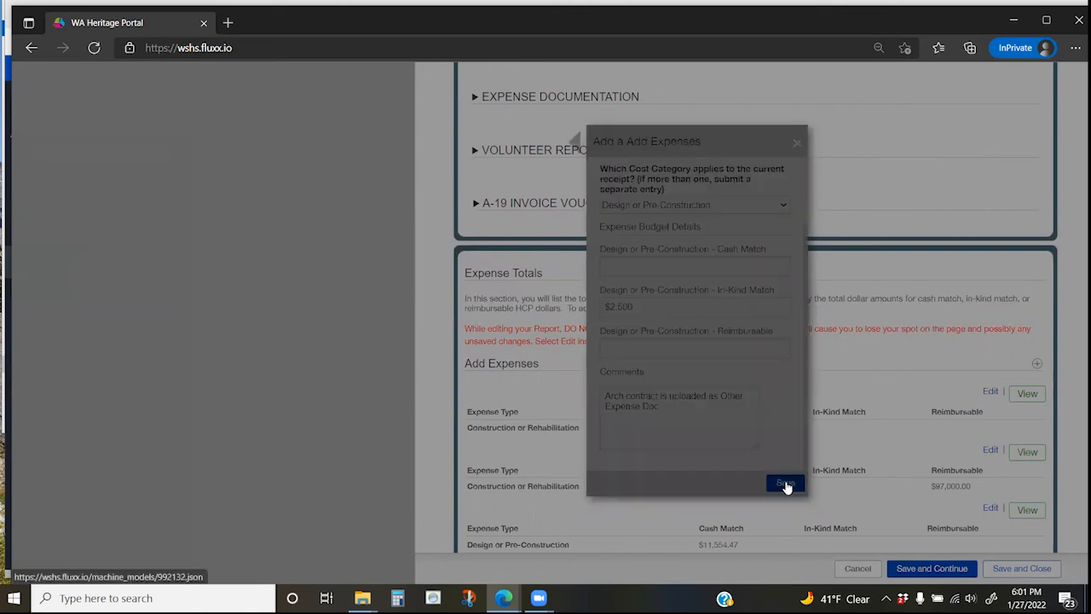
# Save and close the reimbursement report, and submit it with the note "21-42 Reimbursement Request 1"
pyautogui.scroll(-2, 876, 446)
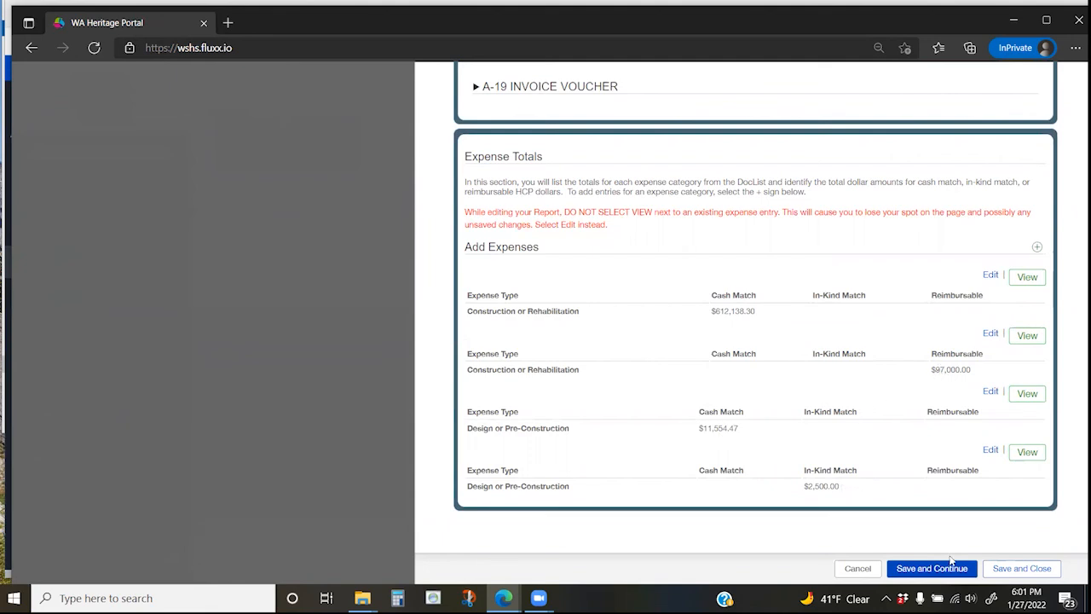
pyautogui.click(1020, 569)
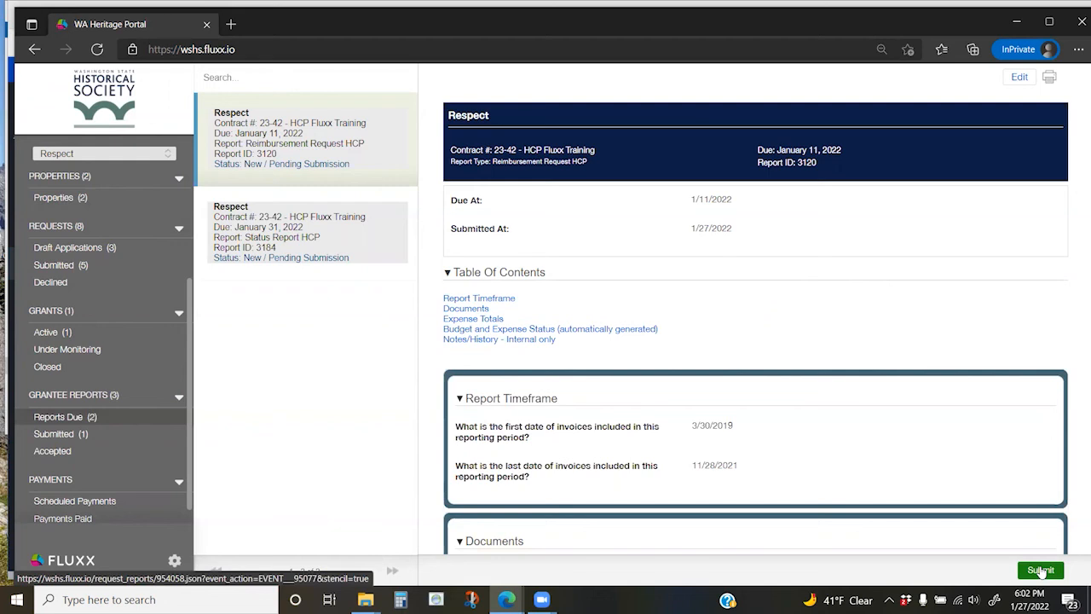
pyautogui.click(1040, 571)
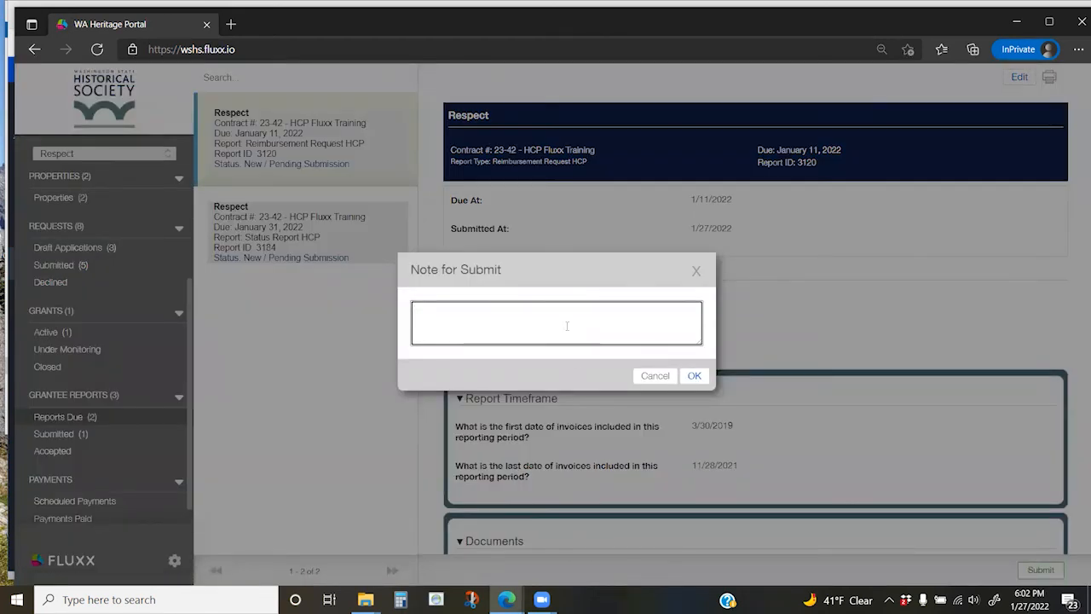
pyautogui.write('21')
pyautogui.write('-42 ')
pyautogui.write('Reim')
pyautogui.write('bursement R')
pyautogui.write('eques')
pyautogui.write('t 1')
pyautogui.click(693, 375)
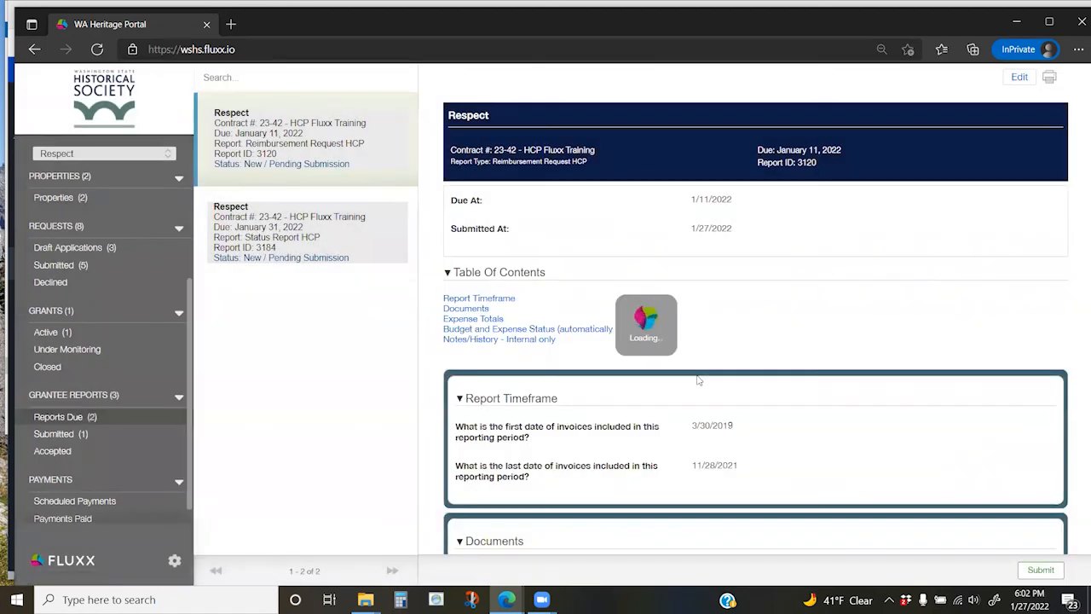